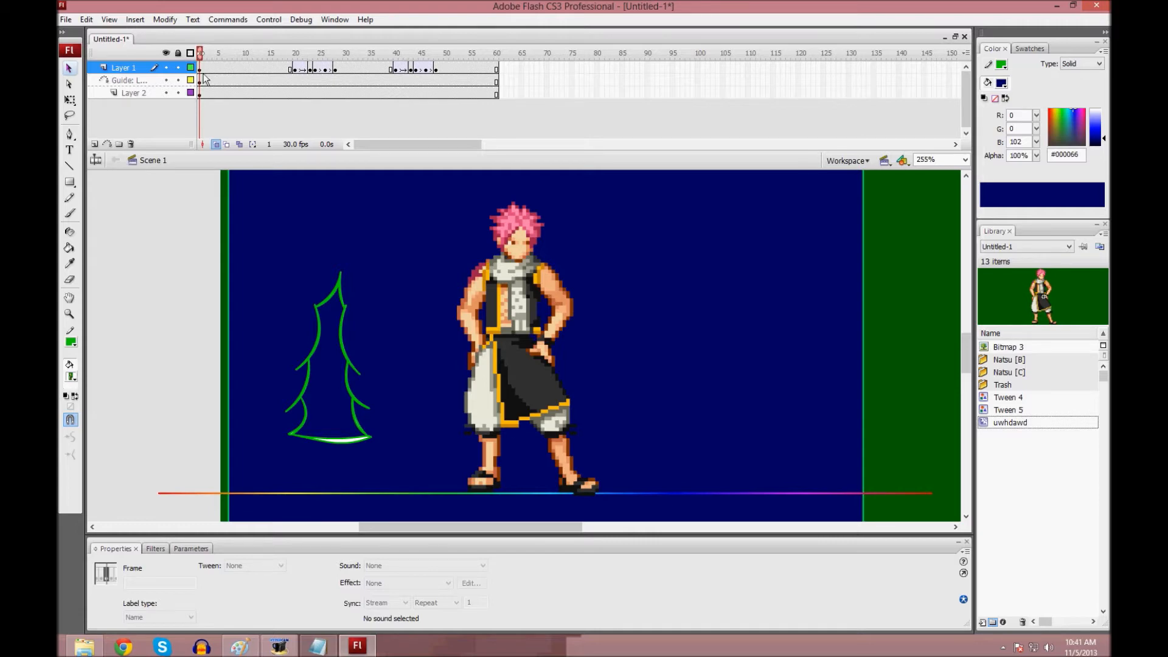
Move the playhead to frame 51 of the timeline.
{"action": "mouse_move", "coordinate": [292, 55]}
{"action": "left_mouse_down"}
{"action": "mouse_move", "coordinate": [361, 61]}
{"action": "mouse_move", "coordinate": [326, 73]}
{"action": "mouse_move", "coordinate": [332, 82]}
{"action": "mouse_move", "coordinate": [284, 79]}
{"action": "mouse_move", "coordinate": [447, 77]}
{"action": "left_mouse_up"}
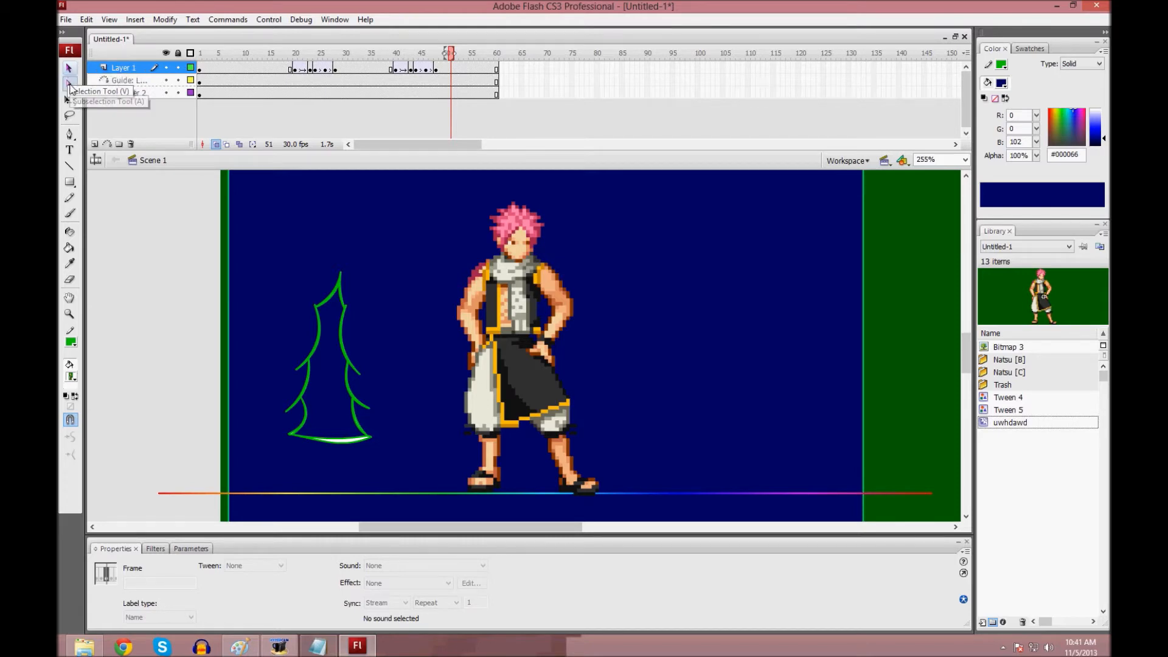
Try repositioning the character sprite on the stage with the Selection tool and undo the move.
{"action": "left_click_drag", "start_coordinate": [503, 319], "coordinate": [575, 353]}
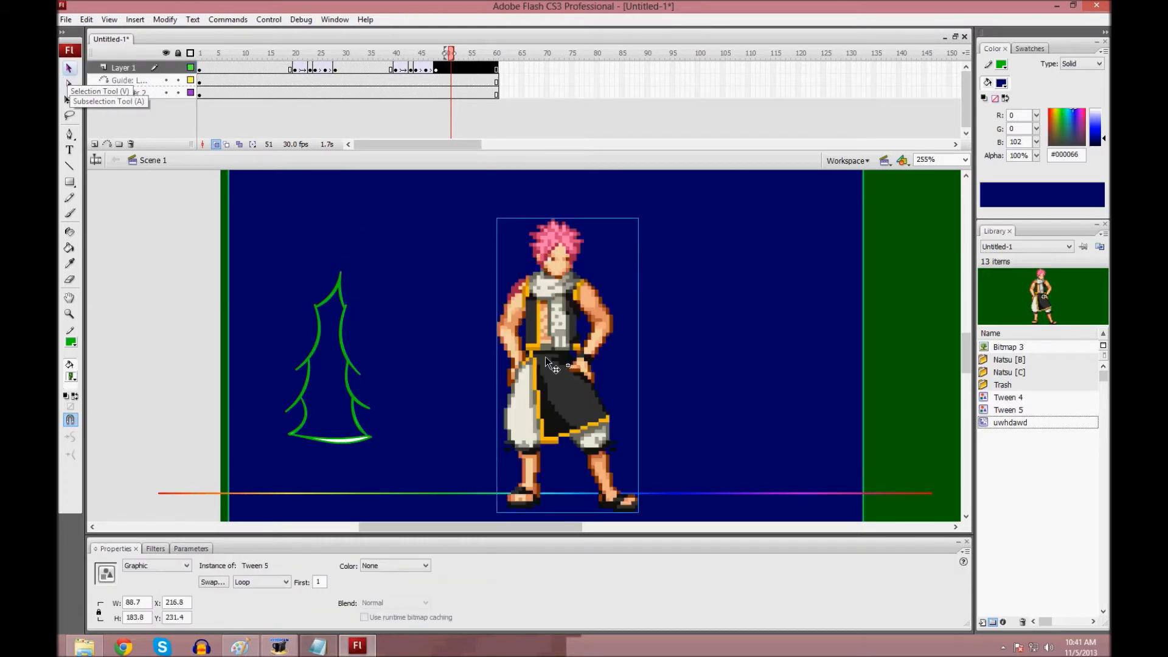
{"action": "key", "text": "ctrl+z"}
{"action": "key", "text": "ctrl+y"}
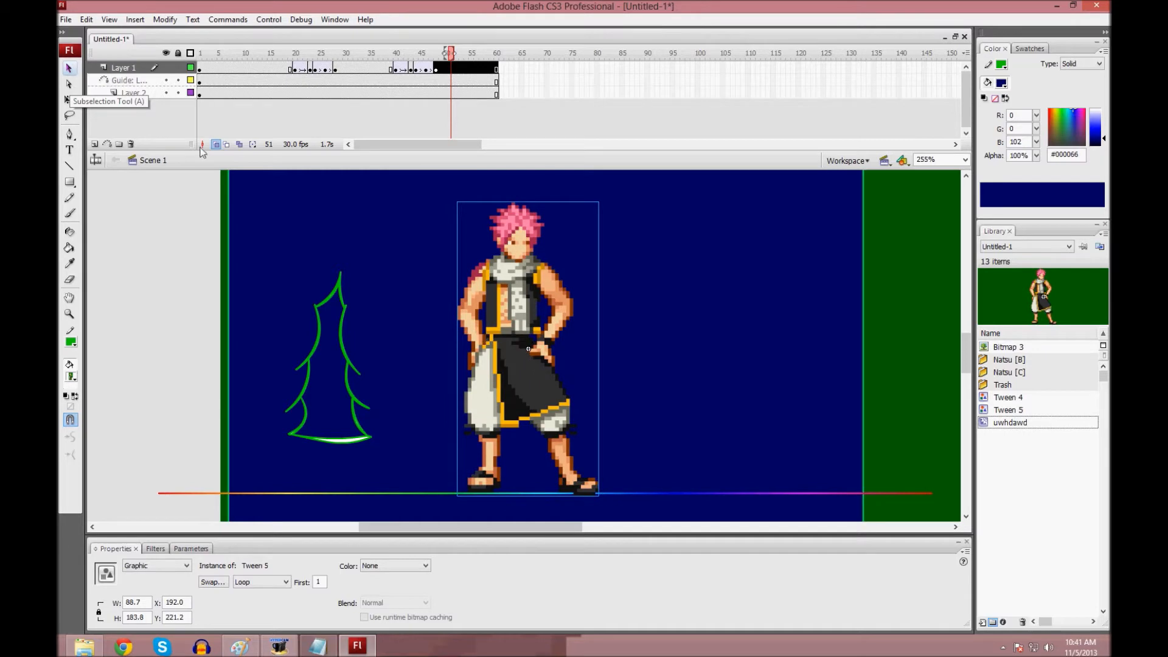
Try enlarging the character sprite from its upper corner with Free Transform and undo the scaling.
{"action": "left_click", "coordinate": [69, 100]}
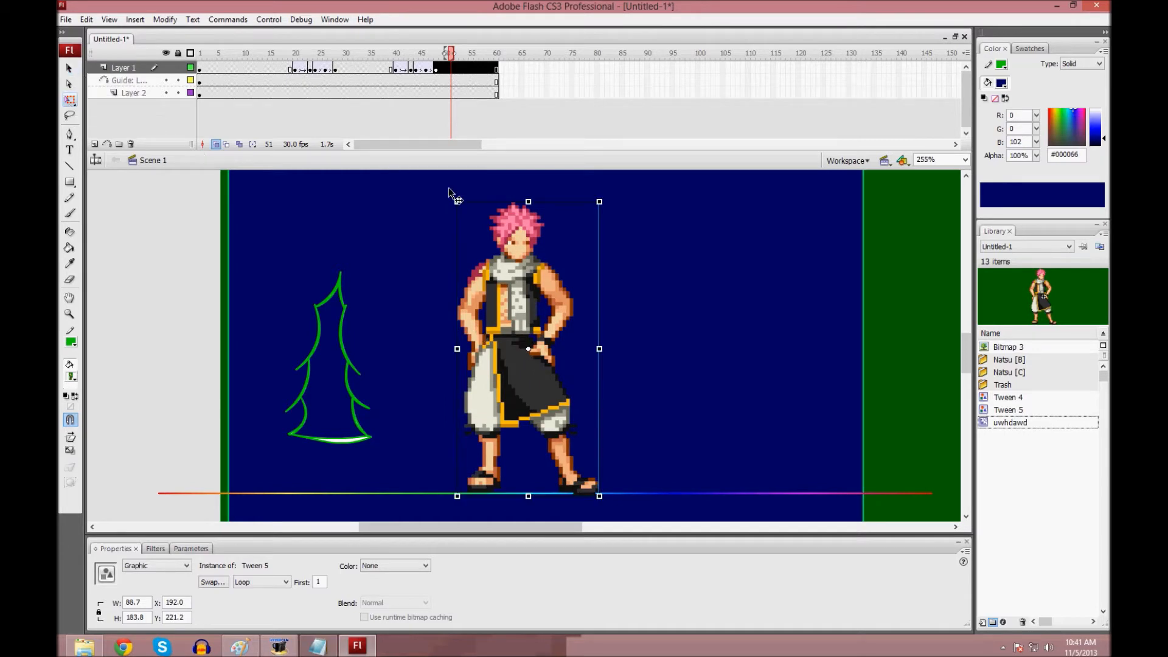
{"action": "left_click_drag", "start_coordinate": [593, 205], "coordinate": [790, 113]}
{"action": "key", "text": "ctrl+z"}
Try selecting the area around the green tree drawing with a freehand Lasso outline and undo the selection.
{"action": "left_click", "coordinate": [69, 115]}
{"action": "left_click_drag", "start_coordinate": [350, 214], "coordinate": [214, 335]}
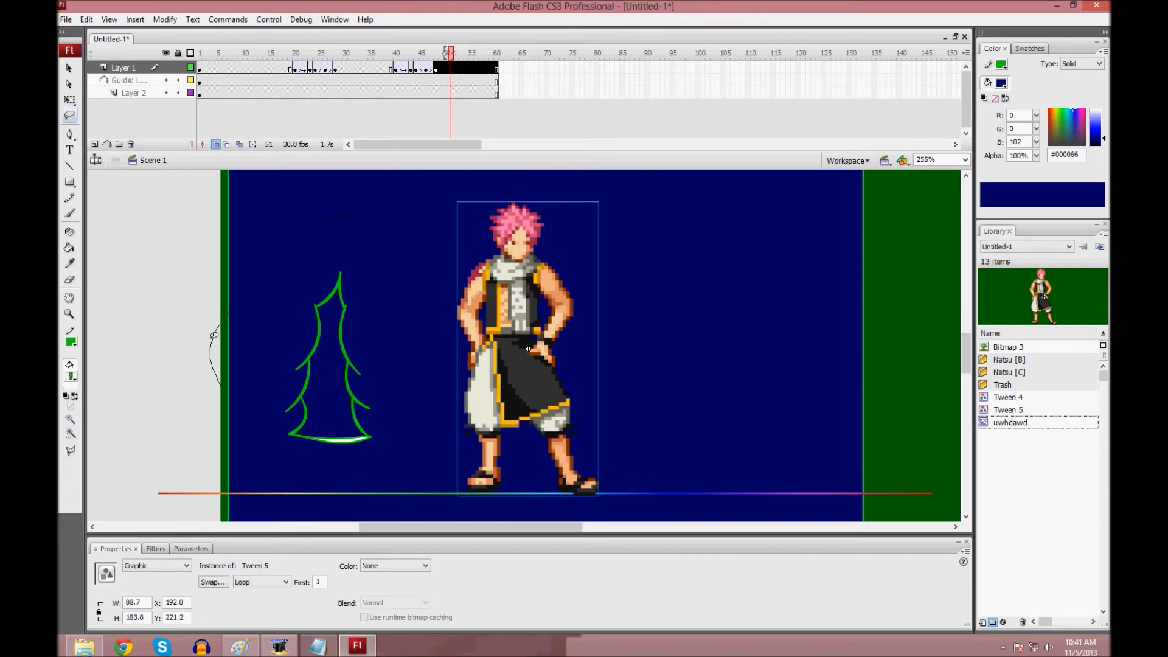
{"action": "left_click_drag", "start_coordinate": [322, 204], "coordinate": [322, 205]}
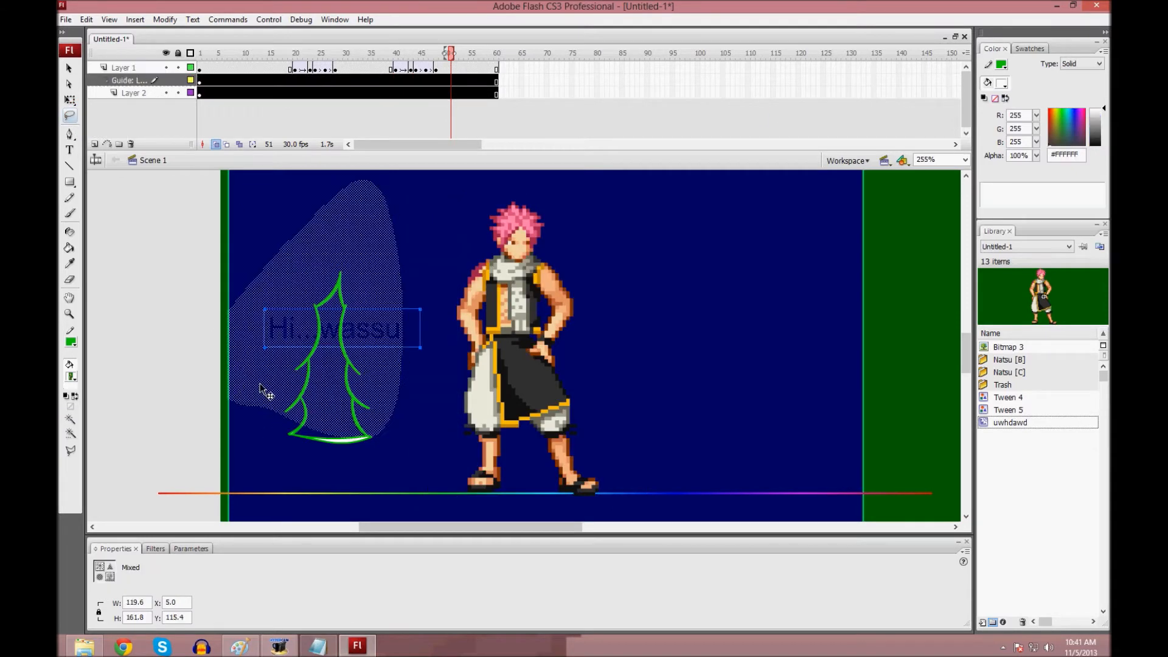
{"action": "key", "text": "ctrl+z"}
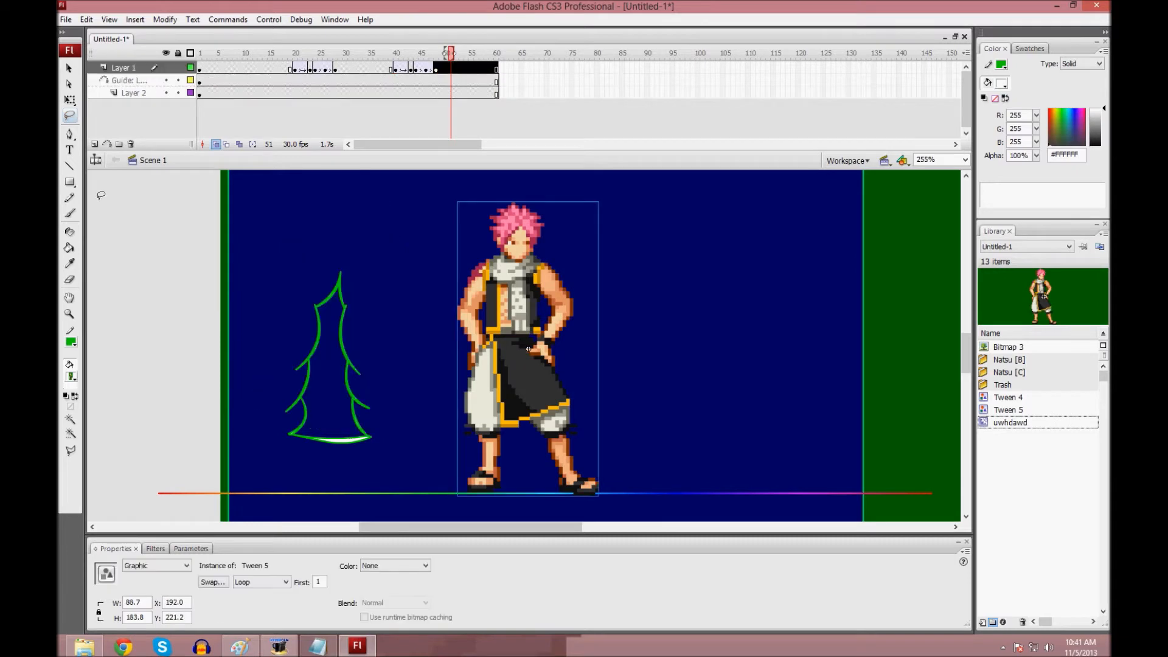
Try adding the static text "sdwdoawdawd" beside the stage with the Text tool and delete it.
{"action": "left_click", "coordinate": [69, 134]}
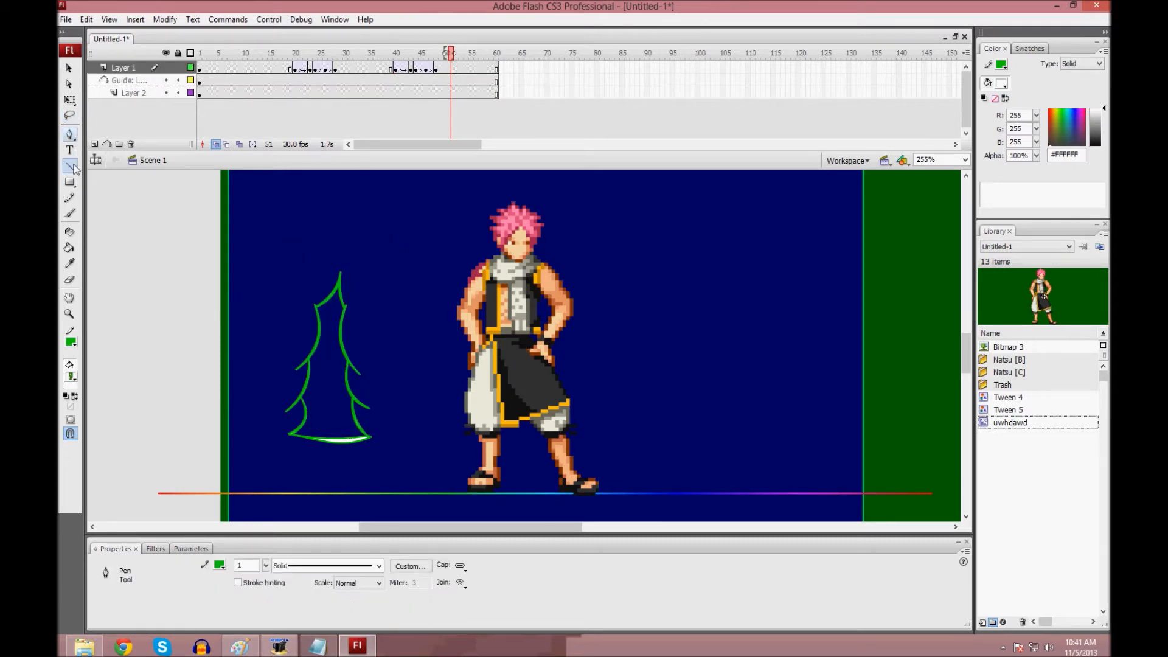
{"action": "left_click", "coordinate": [69, 149]}
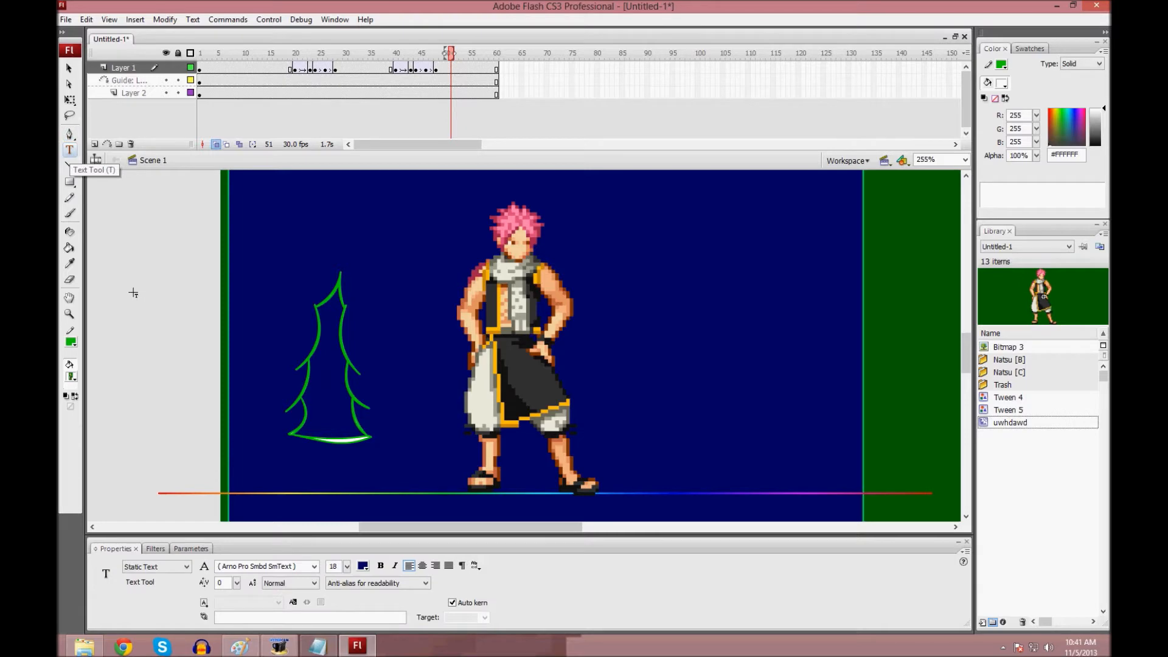
{"action": "left_click", "coordinate": [149, 255]}
{"action": "type", "text": "sdwdoawdawd"}
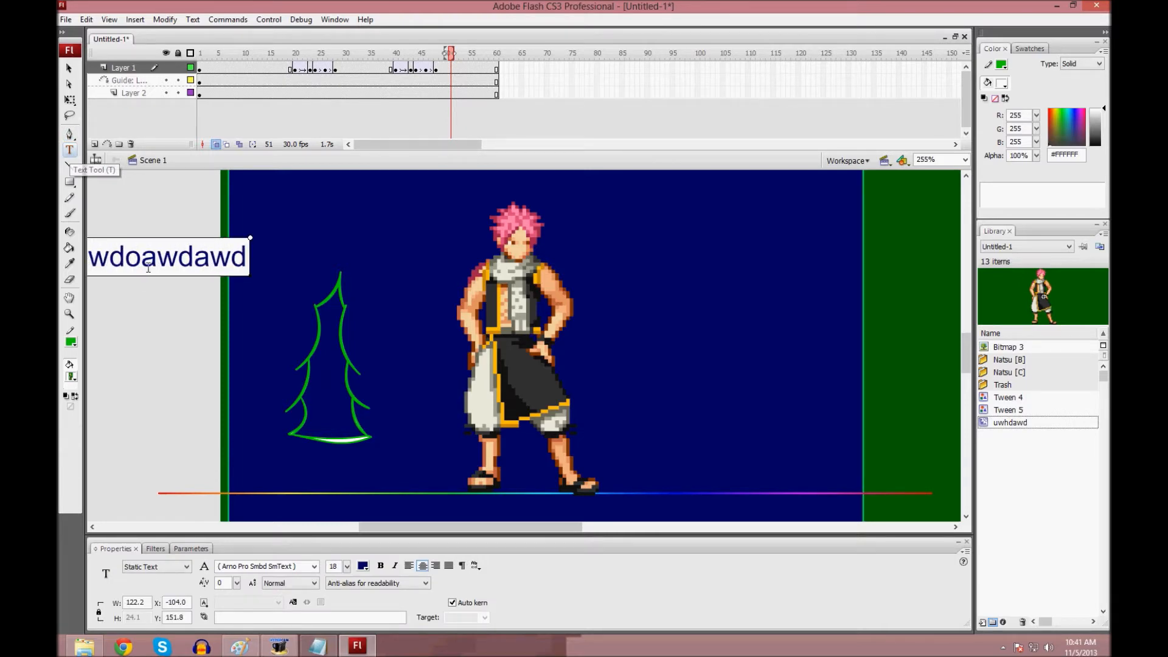
{"action": "left_click", "coordinate": [69, 67]}
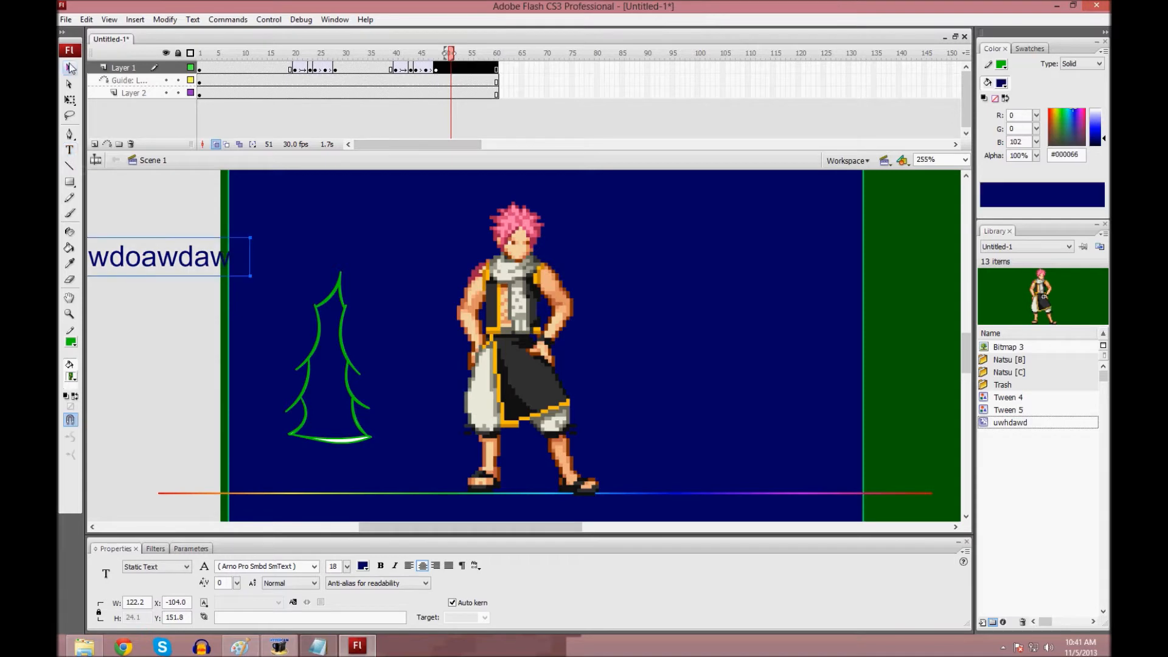
{"action": "key", "text": "Delete"}
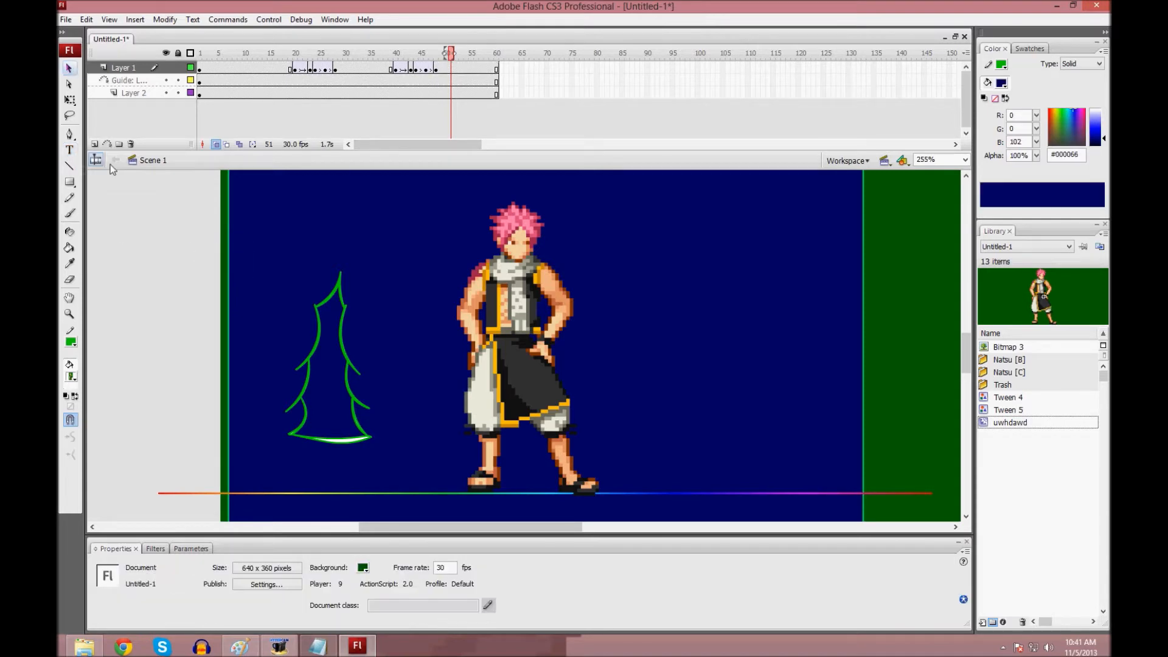
Draw several straight green diagonal lines across the tree and the character with the Line tool.
{"action": "left_click", "coordinate": [70, 165]}
{"action": "left_click_drag", "start_coordinate": [141, 265], "coordinate": [367, 418]}
{"action": "mouse_move", "coordinate": [457, 316]}
{"action": "left_mouse_down"}
{"action": "mouse_move", "coordinate": [248, 434]}
{"action": "mouse_move", "coordinate": [381, 170]}
{"action": "left_mouse_up"}
{"action": "left_click_drag", "start_coordinate": [439, 258], "coordinate": [723, 458]}
{"action": "left_click_drag", "start_coordinate": [420, 347], "coordinate": [768, 366]}
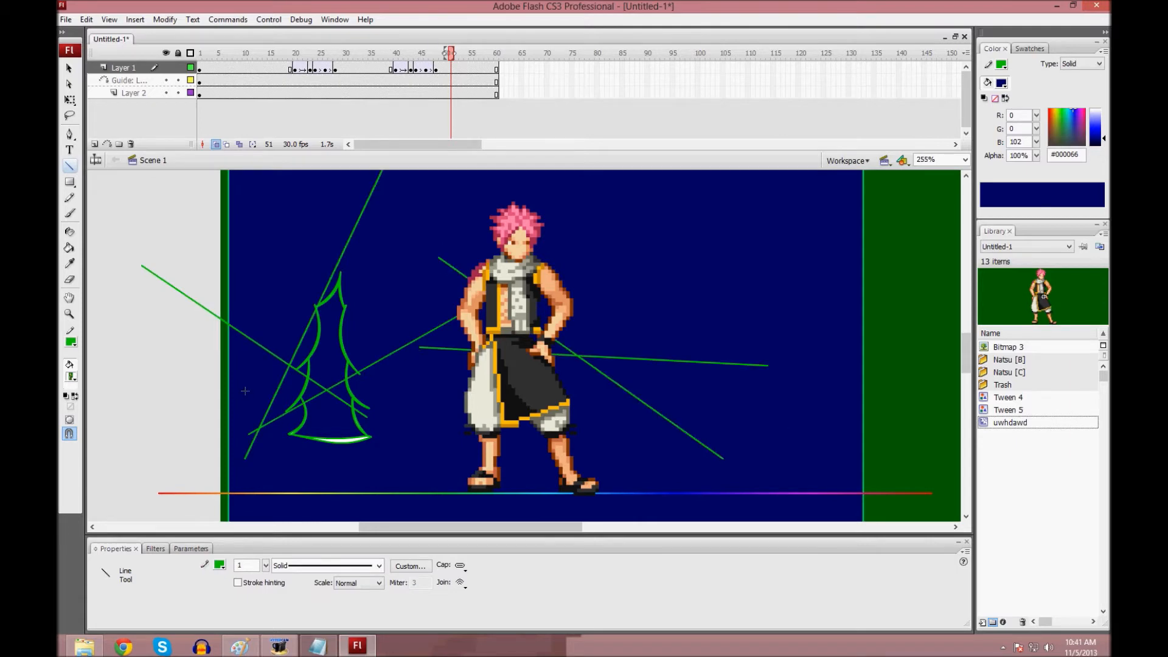
Draw two bitmap-filled rectangles with the Rectangle tool, one over the tree and one behind the character.
{"action": "left_click", "coordinate": [69, 182]}
{"action": "left_click_drag", "start_coordinate": [200, 304], "coordinate": [472, 435]}
{"action": "left_click_drag", "start_coordinate": [458, 254], "coordinate": [833, 460]}
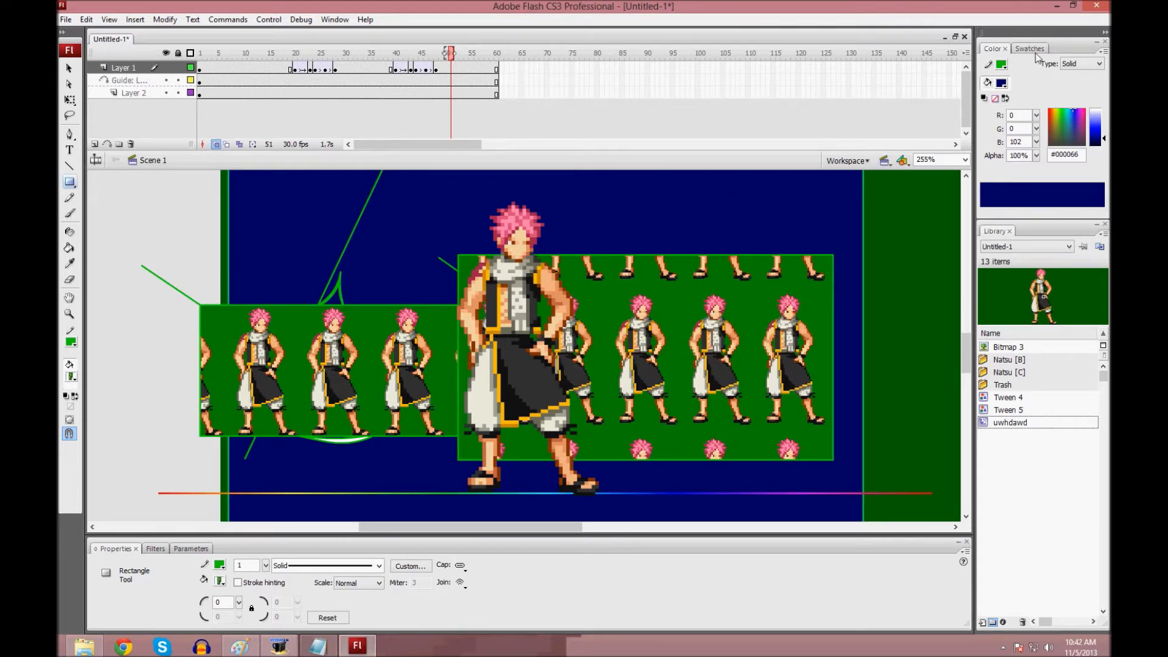
Set the fill type to Bitmap with the fighting-pose sprite and draw four overlapping rectangles that cover most of the stage.
{"action": "left_click", "coordinate": [1085, 64]}
{"action": "left_click", "coordinate": [1088, 109]}
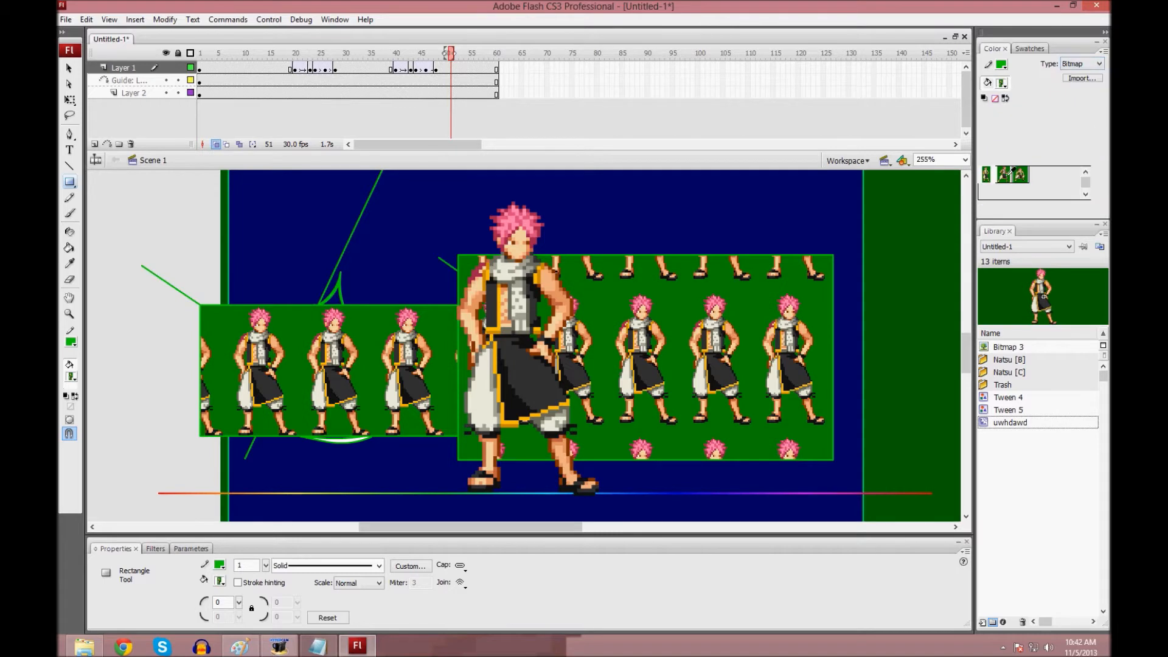
{"action": "left_click", "coordinate": [1012, 173]}
{"action": "left_click_drag", "start_coordinate": [301, 215], "coordinate": [593, 413]}
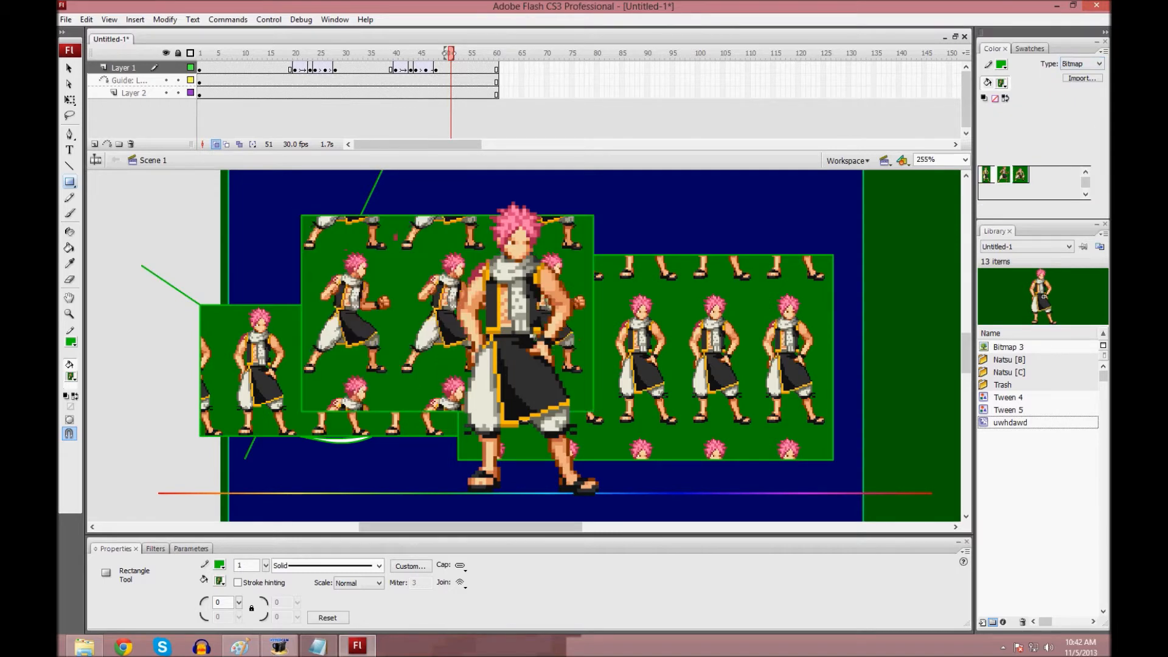
{"action": "left_click_drag", "start_coordinate": [410, 226], "coordinate": [787, 411]}
{"action": "mouse_move", "coordinate": [889, 180]}
{"action": "left_mouse_down"}
{"action": "mouse_move", "coordinate": [176, 547]}
{"action": "mouse_move", "coordinate": [136, 596]}
{"action": "left_mouse_up"}
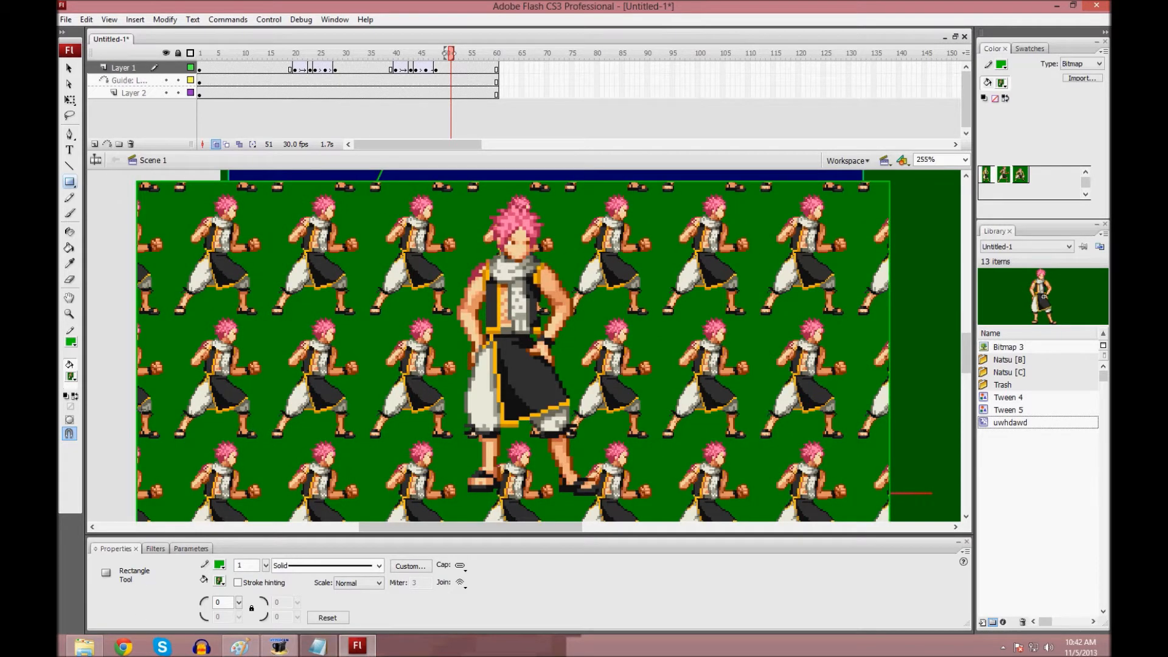
{"action": "mouse_move", "coordinate": [175, 464]}
{"action": "left_mouse_down"}
{"action": "mouse_move", "coordinate": [1004, 122]}
{"action": "mouse_move", "coordinate": [1090, 21]}
{"action": "left_mouse_up"}
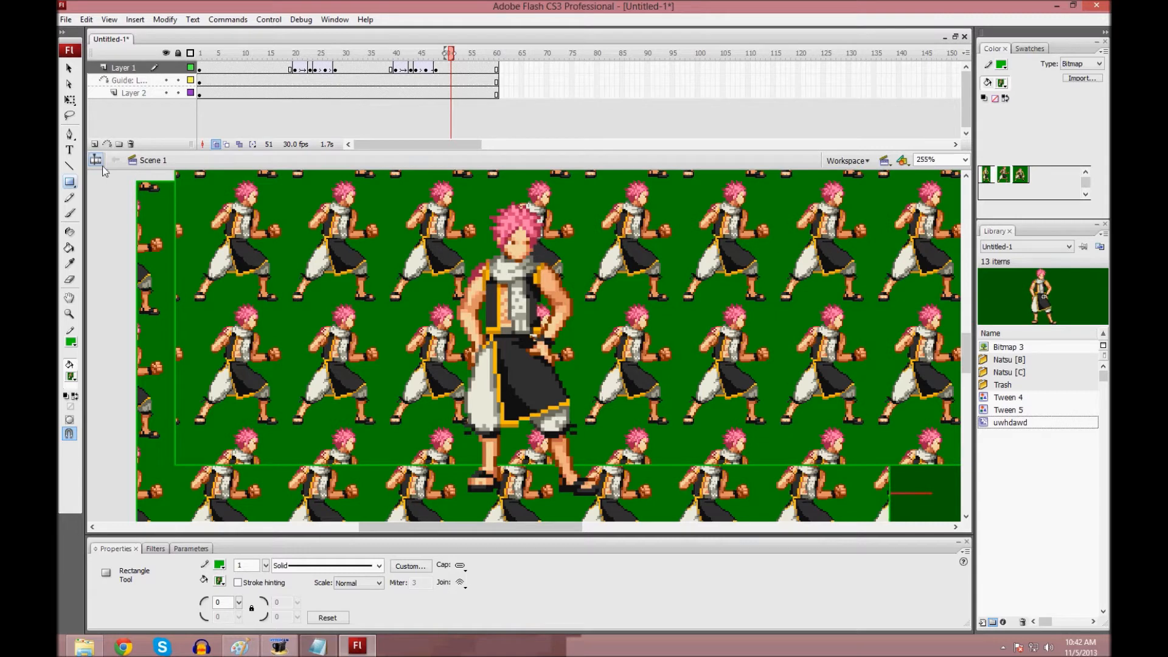
Draw several freehand green curves and lines over the patterned rectangles with the Pencil tool.
{"action": "left_click", "coordinate": [70, 199]}
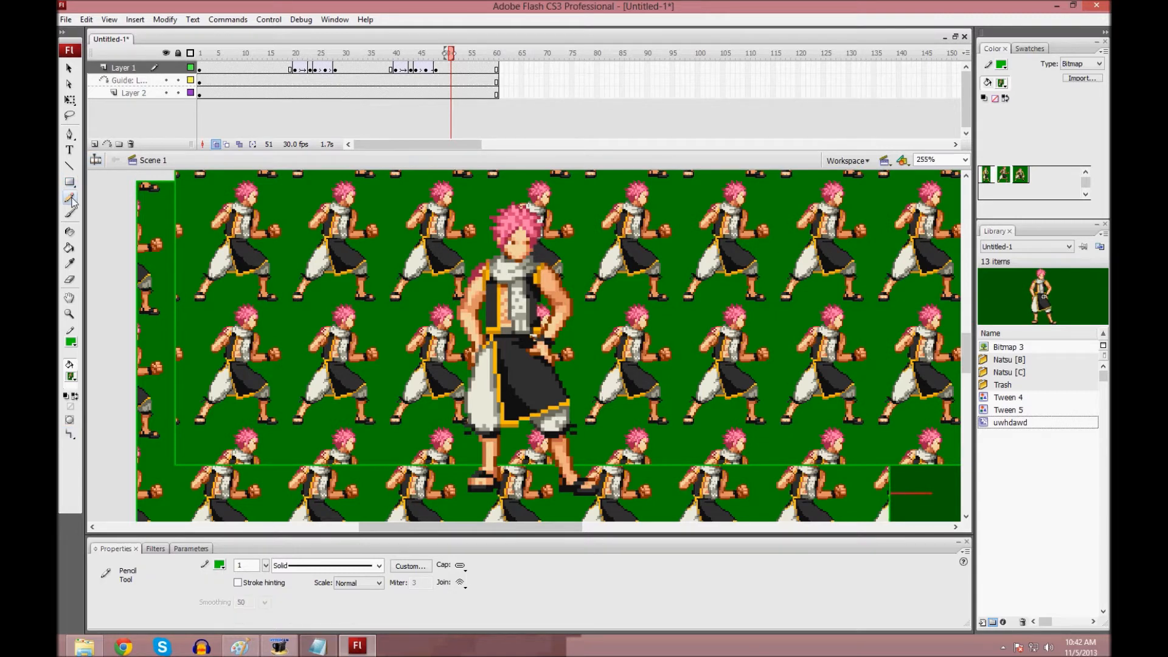
{"action": "left_click_drag", "start_coordinate": [236, 246], "coordinate": [206, 369]}
{"action": "left_click_drag", "start_coordinate": [292, 251], "coordinate": [281, 392]}
{"action": "mouse_move", "coordinate": [165, 400]}
{"action": "left_mouse_down"}
{"action": "mouse_move", "coordinate": [439, 317]}
{"action": "mouse_move", "coordinate": [450, 297]}
{"action": "left_mouse_up"}
{"action": "mouse_move", "coordinate": [387, 299]}
{"action": "left_mouse_down"}
{"action": "mouse_move", "coordinate": [245, 300]}
{"action": "mouse_move", "coordinate": [486, 315]}
{"action": "left_mouse_up"}
{"action": "left_click_drag", "start_coordinate": [403, 176], "coordinate": [190, 556]}
{"action": "left_click_drag", "start_coordinate": [228, 453], "coordinate": [331, 358]}
Paint several loose bitmap-filled strokes across the patterned area with the Brush tool.
{"action": "left_click", "coordinate": [73, 216]}
{"action": "mouse_move", "coordinate": [311, 275]}
{"action": "left_mouse_down"}
{"action": "mouse_move", "coordinate": [183, 380]}
{"action": "mouse_move", "coordinate": [301, 454]}
{"action": "left_mouse_up"}
{"action": "mouse_move", "coordinate": [384, 339]}
{"action": "left_mouse_down"}
{"action": "mouse_move", "coordinate": [283, 234]}
{"action": "mouse_move", "coordinate": [398, 408]}
{"action": "left_mouse_up"}
{"action": "left_click_drag", "start_coordinate": [415, 248], "coordinate": [570, 382]}
{"action": "left_click_drag", "start_coordinate": [650, 293], "coordinate": [584, 455]}
{"action": "mouse_move", "coordinate": [645, 363]}
{"action": "left_mouse_down"}
{"action": "mouse_move", "coordinate": [507, 424]}
{"action": "mouse_move", "coordinate": [638, 366]}
{"action": "mouse_move", "coordinate": [722, 475]}
{"action": "mouse_move", "coordinate": [760, 315]}
{"action": "mouse_move", "coordinate": [648, 508]}
{"action": "mouse_move", "coordinate": [911, 338]}
{"action": "mouse_move", "coordinate": [885, 555]}
{"action": "mouse_move", "coordinate": [608, 463]}
{"action": "mouse_move", "coordinate": [593, 408]}
{"action": "left_mouse_up"}
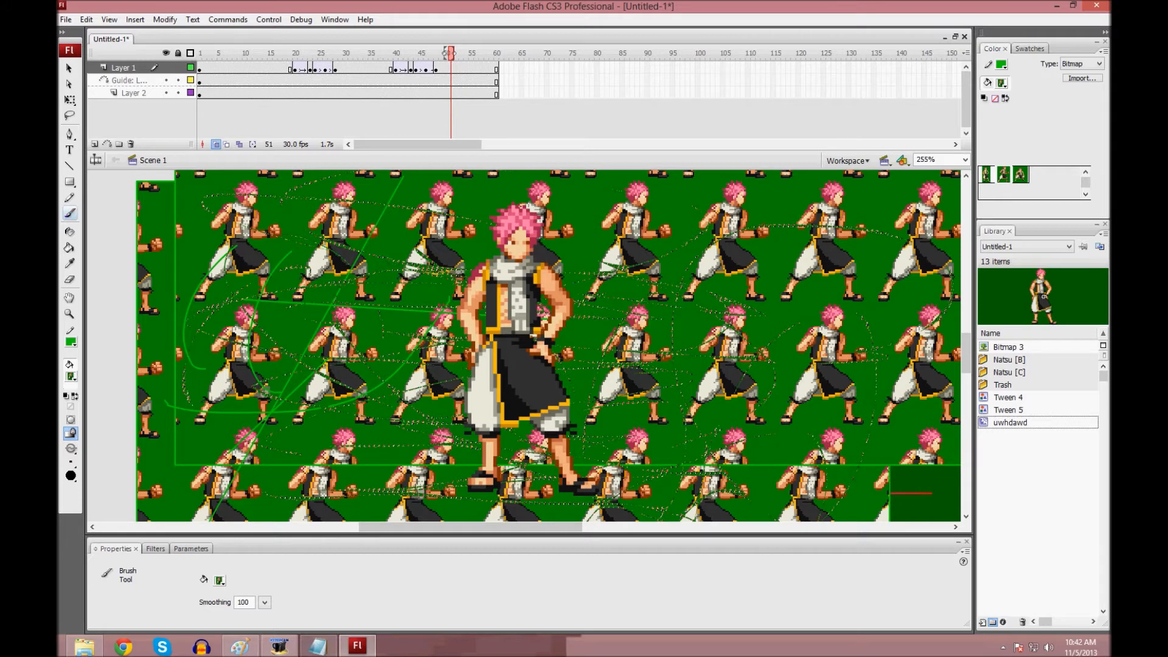
Add green outlines to the brush strokes with the Ink Bottle tool.
{"action": "left_click", "coordinate": [70, 233]}
{"action": "left_click", "coordinate": [198, 268]}
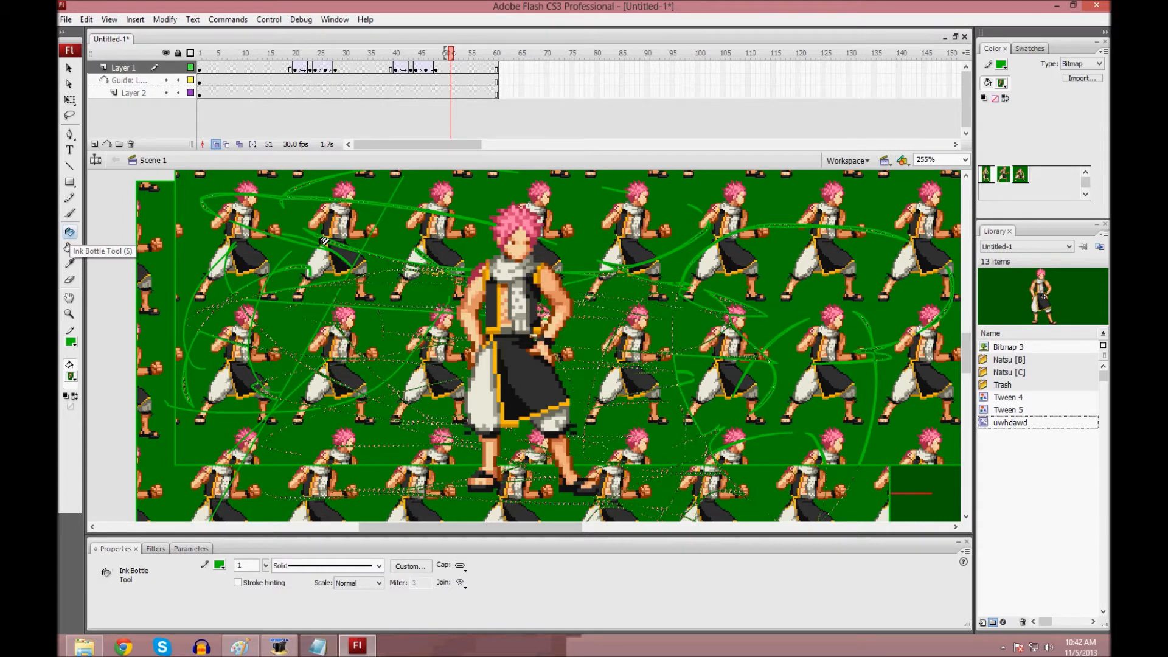
{"action": "left_click", "coordinate": [171, 419]}
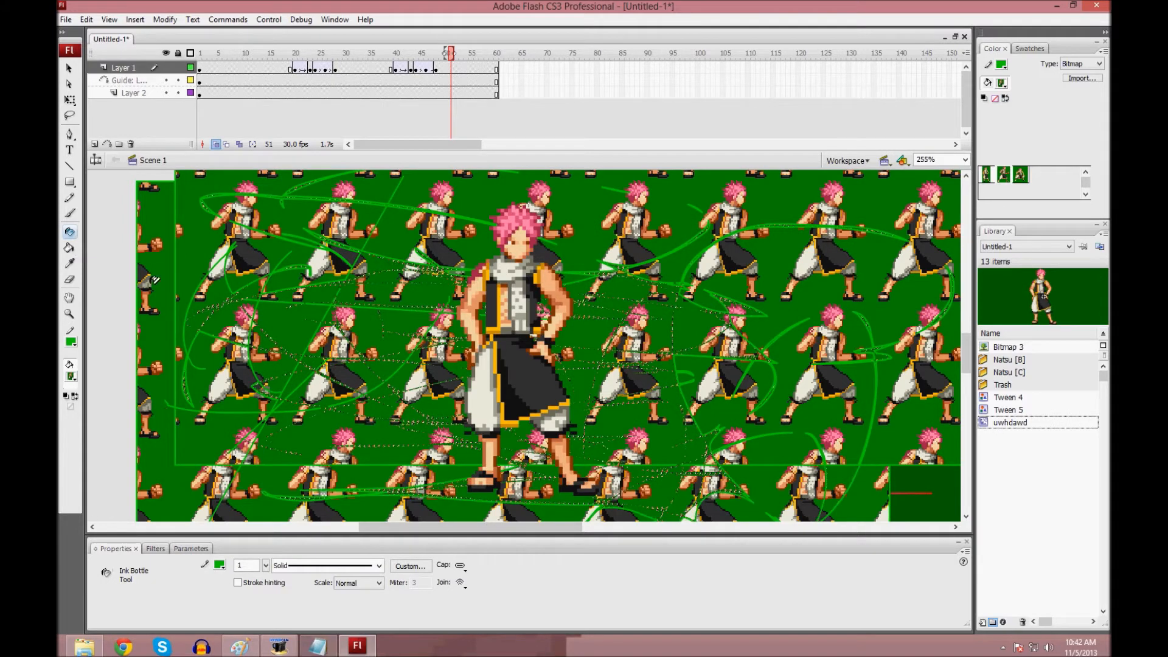
Fill many of the enclosed regions around the character with the tiny tiled bitmap pattern using the Paint Bucket.
{"action": "left_click", "coordinate": [69, 248]}
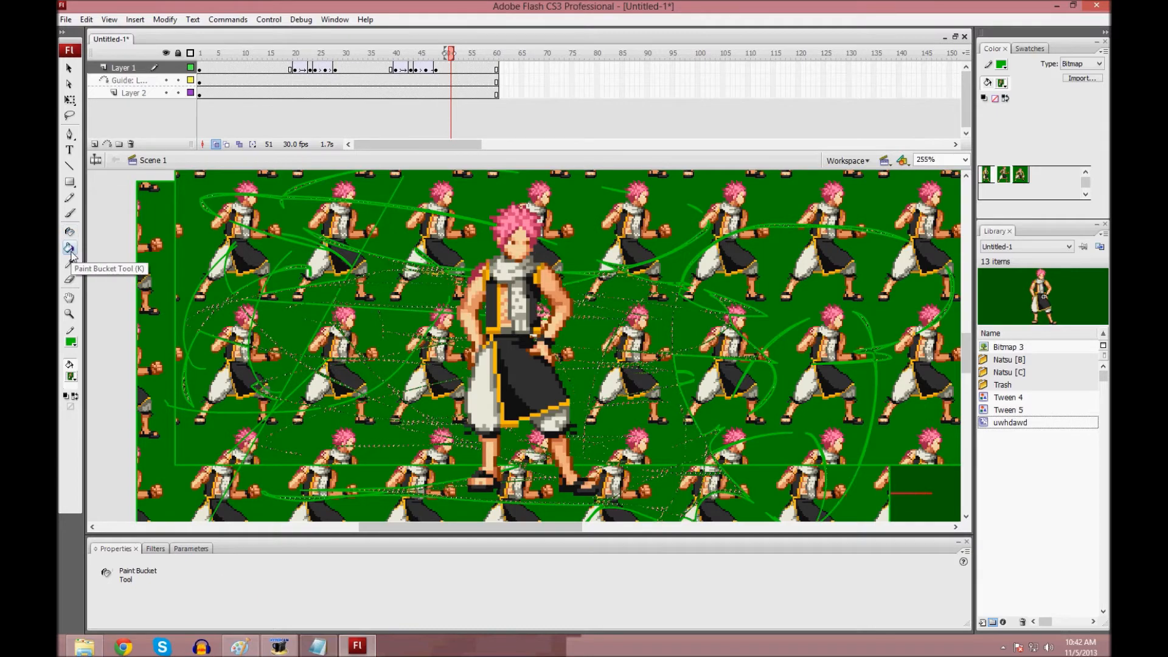
{"action": "left_click", "coordinate": [147, 332]}
{"action": "left_click", "coordinate": [177, 336]}
{"action": "left_click", "coordinate": [268, 360]}
{"action": "left_click", "coordinate": [278, 323]}
{"action": "left_click", "coordinate": [264, 332]}
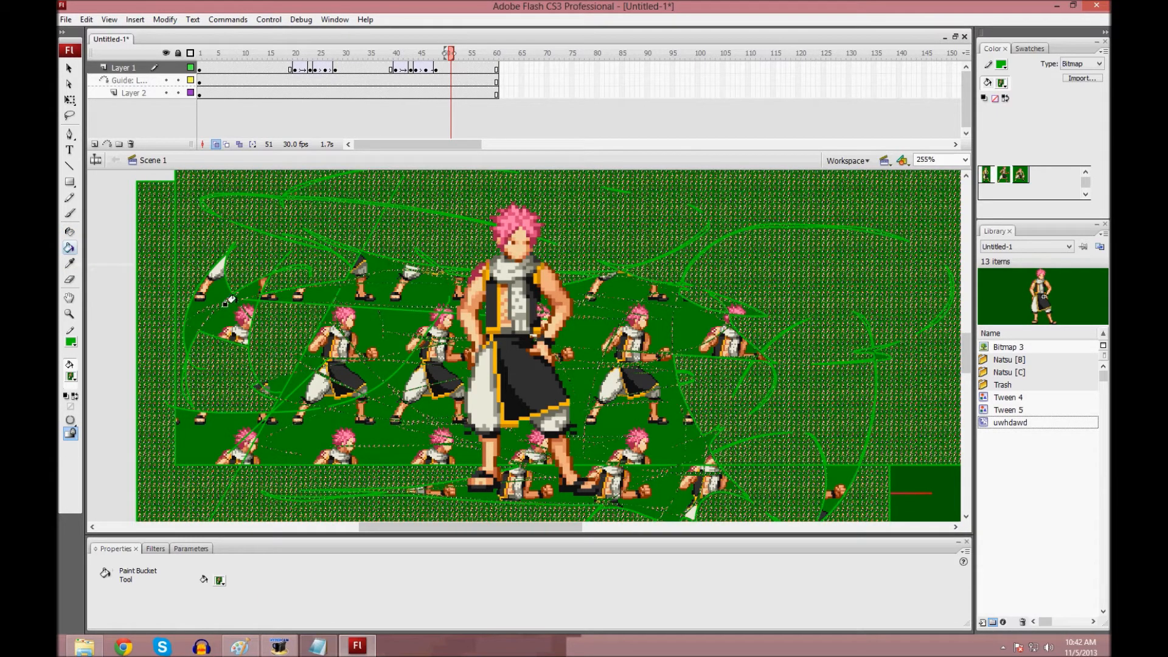
{"action": "left_click", "coordinate": [229, 336]}
{"action": "left_click", "coordinate": [205, 298]}
{"action": "left_click", "coordinate": [202, 421]}
{"action": "left_click", "coordinate": [290, 436]}
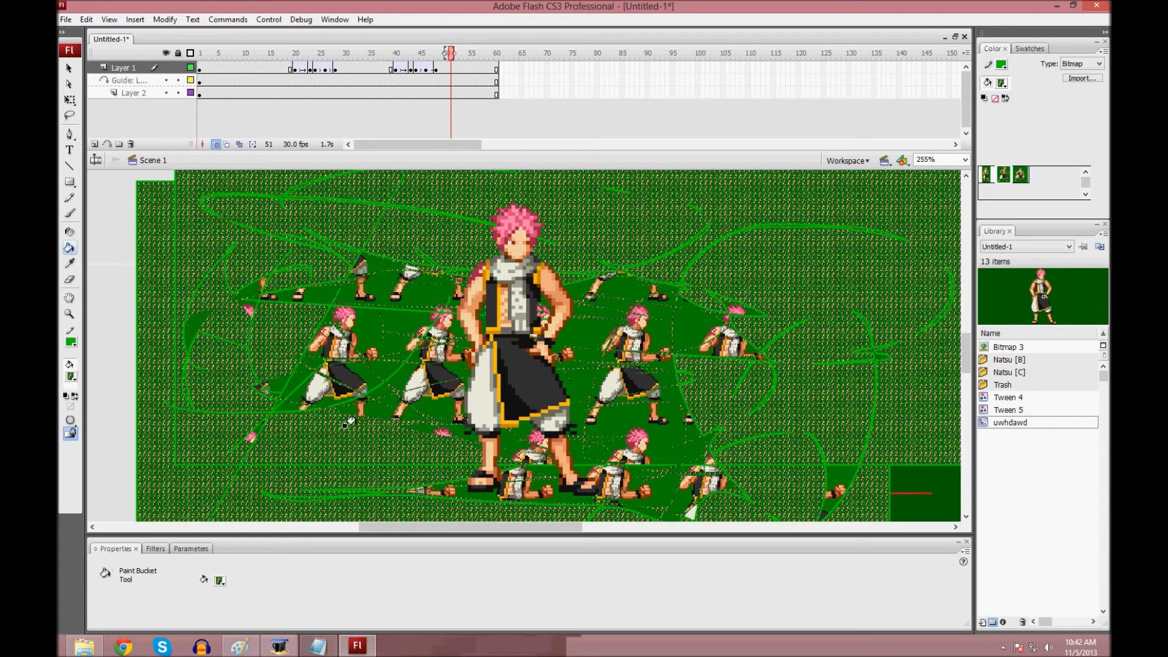
{"action": "left_click", "coordinate": [361, 381]}
{"action": "left_click", "coordinate": [373, 295]}
{"action": "left_click", "coordinate": [377, 367]}
{"action": "left_click", "coordinate": [388, 323]}
{"action": "left_click", "coordinate": [375, 323]}
{"action": "left_click", "coordinate": [387, 352]}
{"action": "left_click", "coordinate": [420, 382]}
{"action": "left_click", "coordinate": [439, 402]}
{"action": "left_click", "coordinate": [650, 423]}
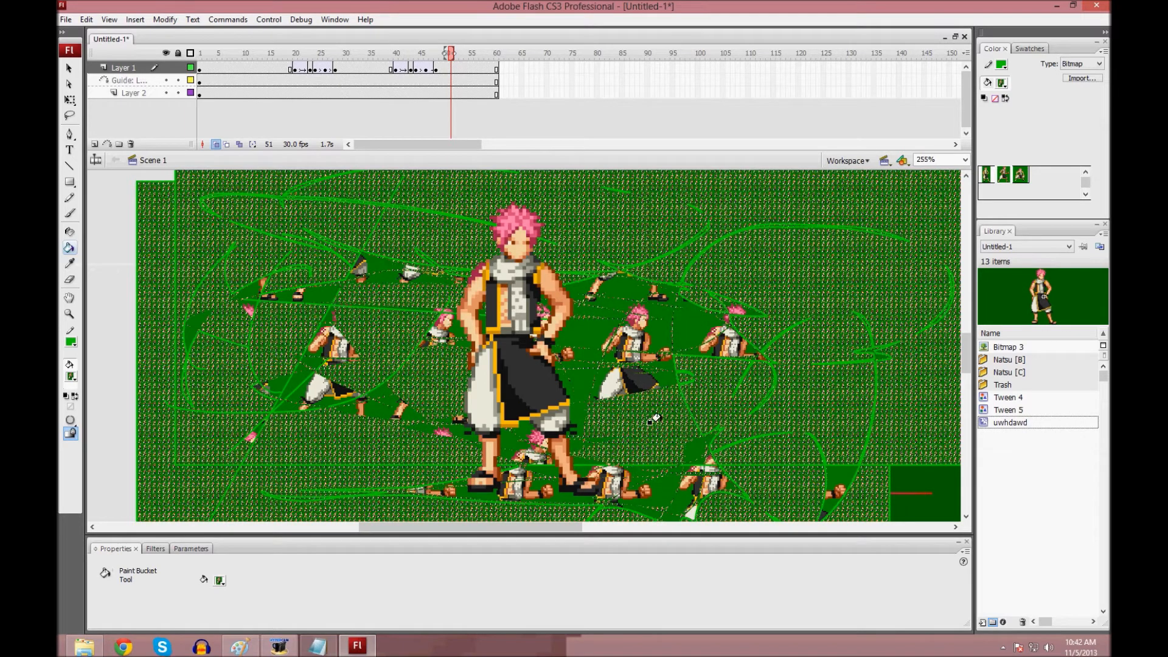
{"action": "left_click", "coordinate": [656, 344]}
{"action": "left_click", "coordinate": [568, 388]}
{"action": "left_click", "coordinate": [574, 326]}
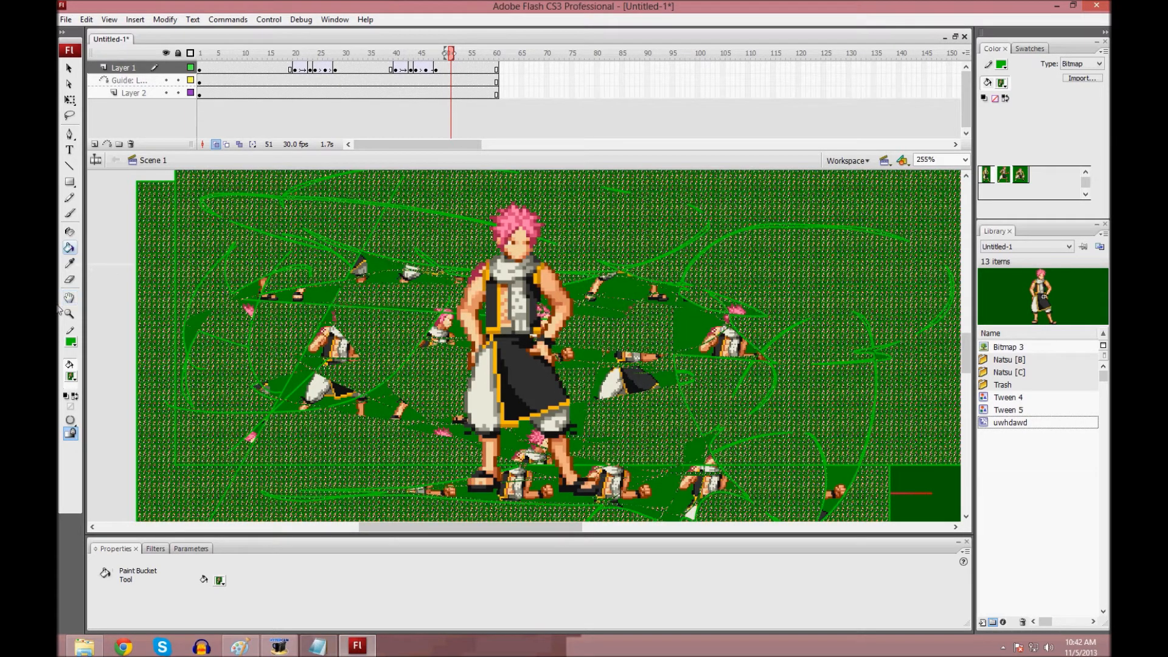
Sample the bitmap fill from several spots on the patterned artwork with the Eyedropper tool.
{"action": "left_click", "coordinate": [71, 264]}
{"action": "left_click", "coordinate": [225, 390]}
{"action": "left_click", "coordinate": [70, 263]}
{"action": "left_click", "coordinate": [370, 251]}
{"action": "left_click", "coordinate": [70, 263]}
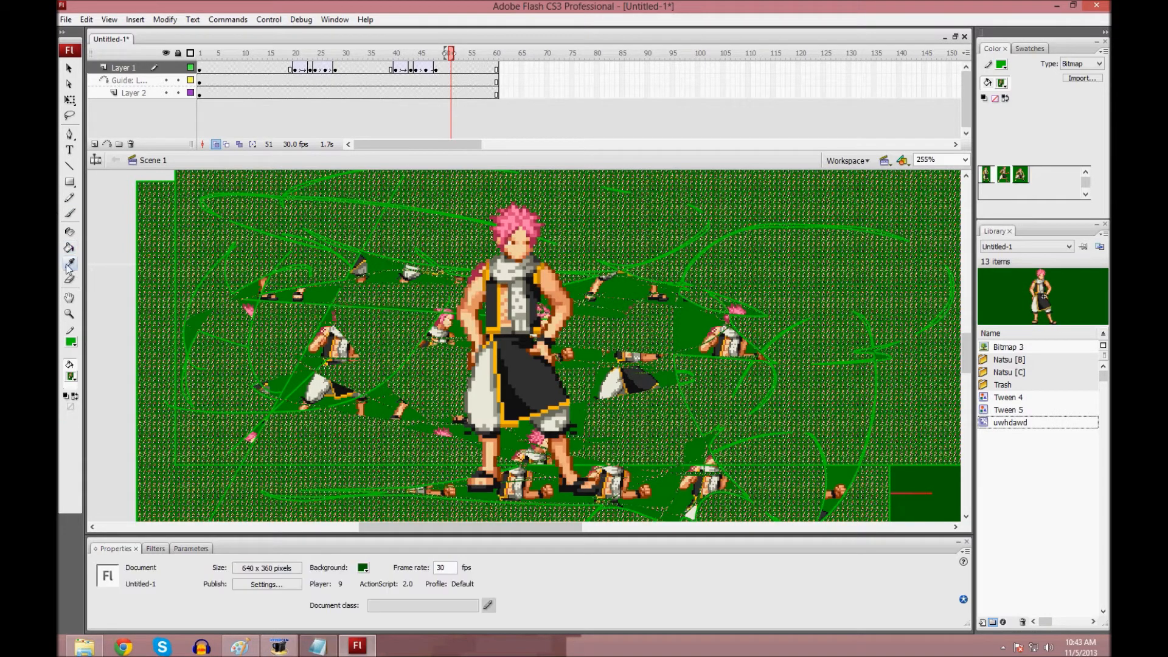
{"action": "left_click", "coordinate": [340, 295]}
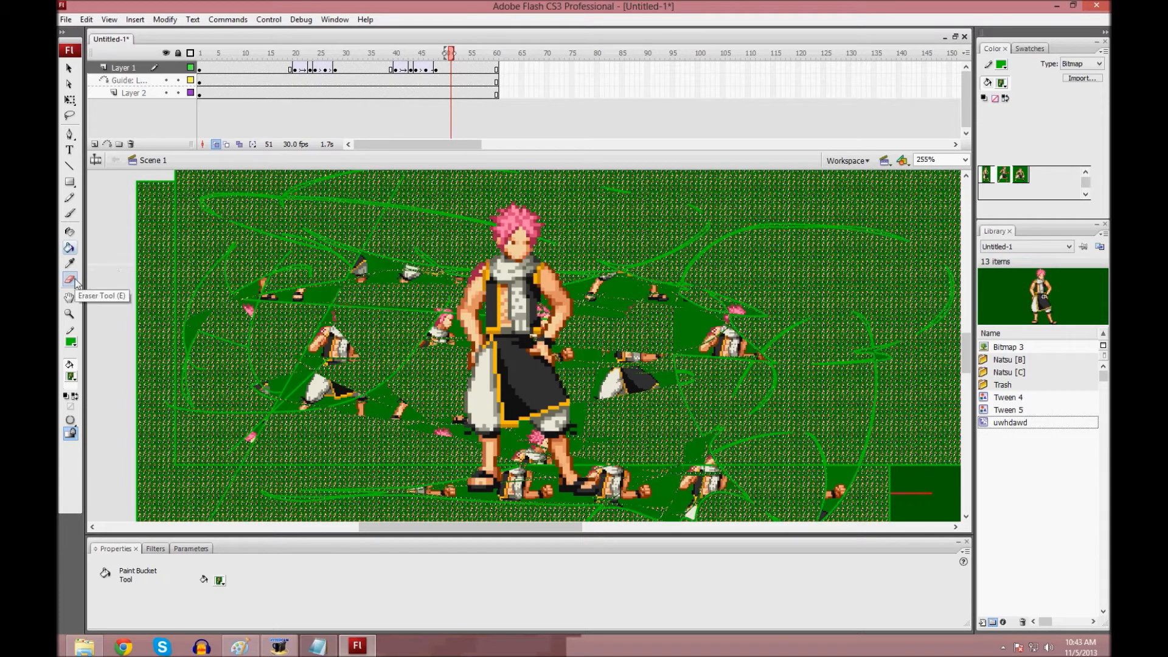
Pan the stage with the Hand tool and change the magnification to 231% with the Zoom tool.
{"action": "left_click", "coordinate": [69, 297]}
{"action": "left_click_drag", "start_coordinate": [655, 327], "coordinate": [494, 352]}
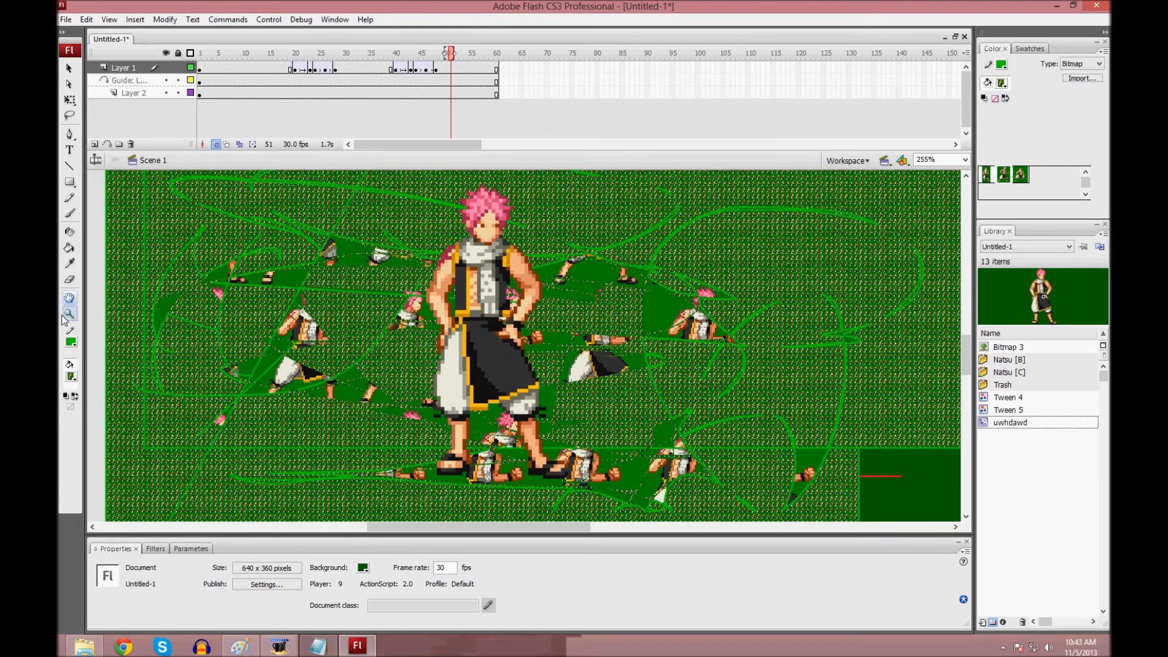
{"action": "left_click", "coordinate": [69, 313]}
{"action": "left_click", "coordinate": [361, 346]}
{"action": "left_click_drag", "start_coordinate": [512, 268], "coordinate": [718, 462]}
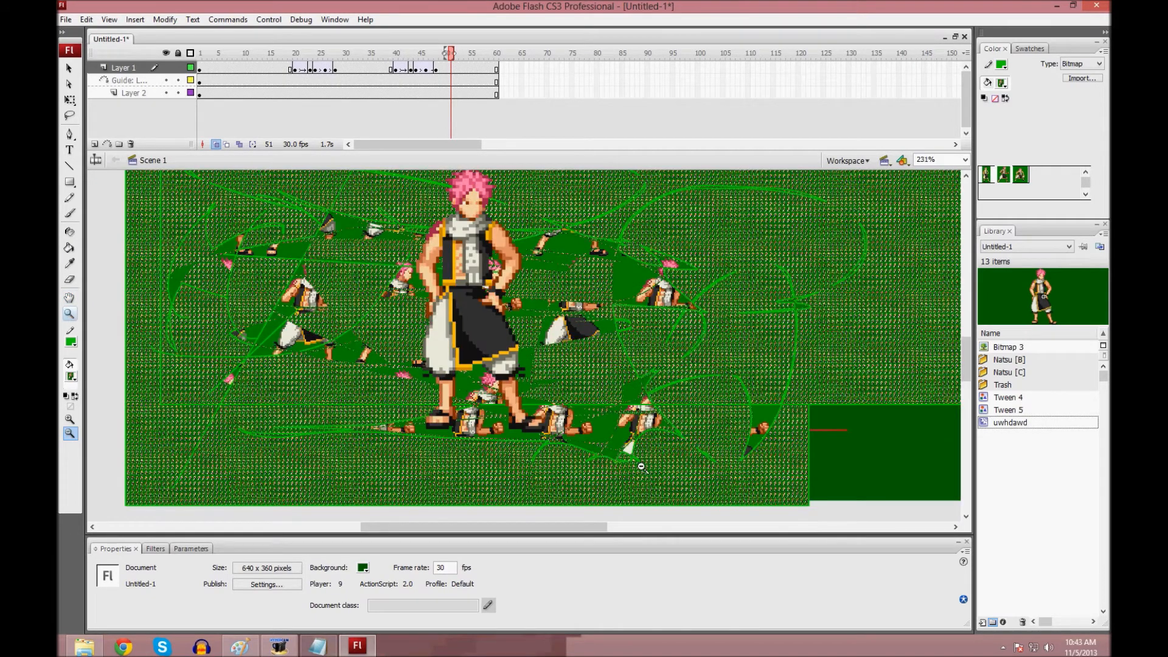
{"action": "scroll", "coordinate": [641, 466], "scroll_direction": "up", "scroll_amount": 1}
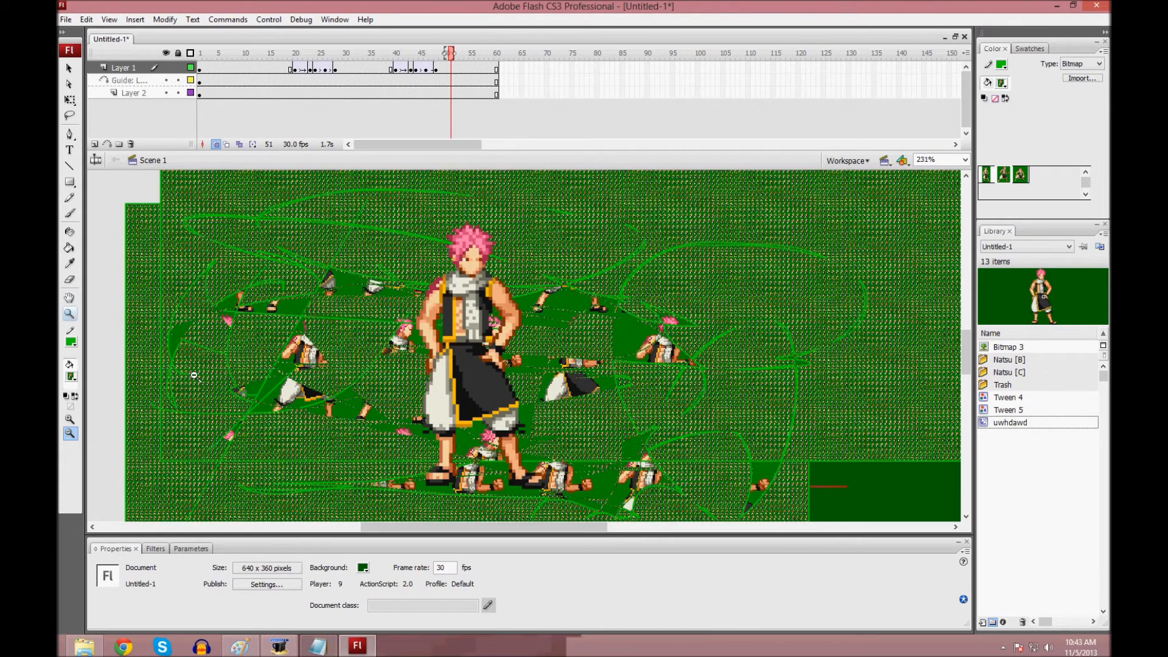
Activate the Selection tool and try the None and Solid fill types before returning the fill to Bitmap.
{"action": "left_click", "coordinate": [71, 329]}
{"action": "left_click", "coordinate": [69, 357]}
{"action": "left_click", "coordinate": [70, 67]}
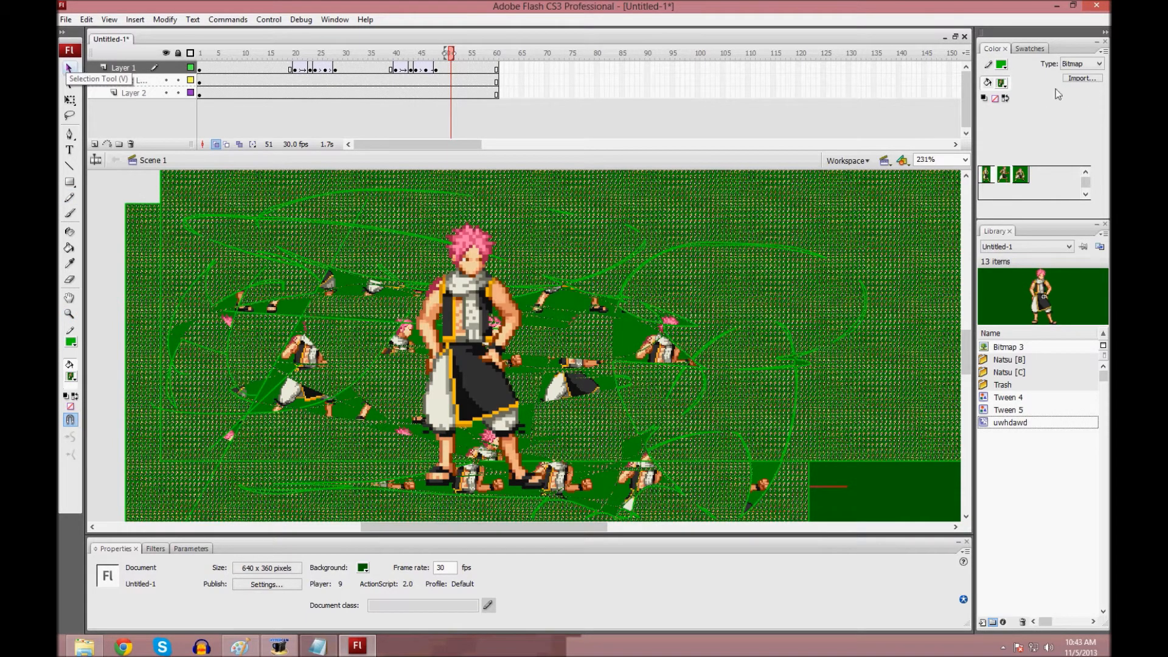
{"action": "left_click", "coordinate": [1085, 64]}
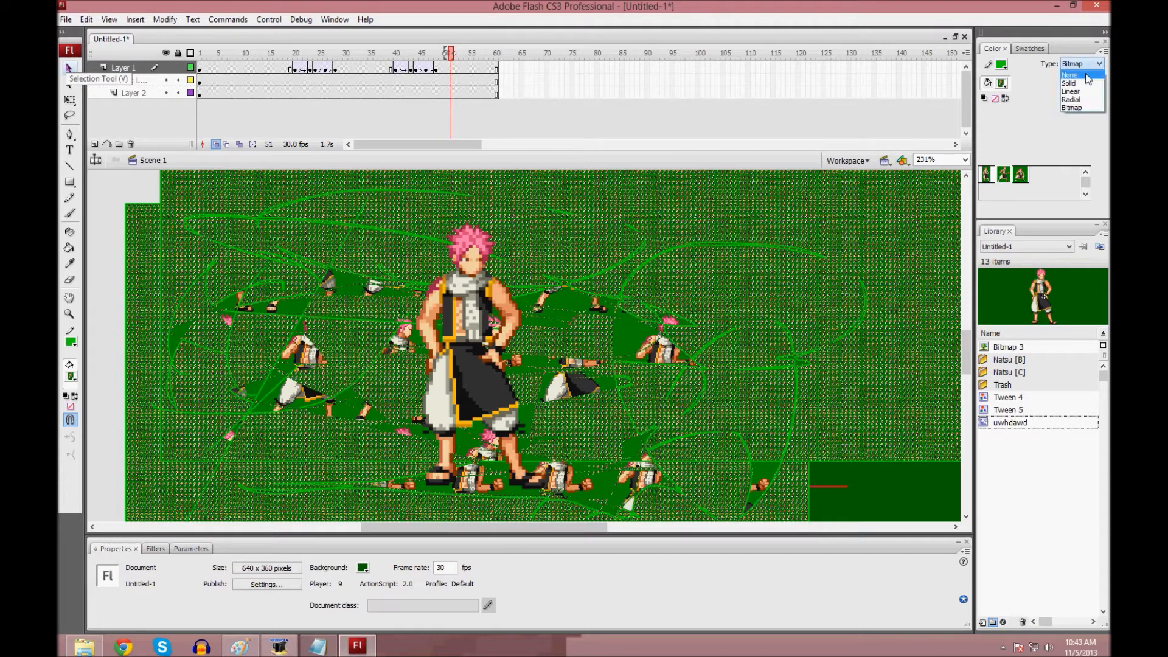
{"action": "left_click", "coordinate": [1071, 75]}
{"action": "left_click", "coordinate": [1082, 64]}
{"action": "left_click", "coordinate": [1069, 84]}
{"action": "left_click", "coordinate": [1083, 64]}
{"action": "left_click", "coordinate": [1070, 111]}
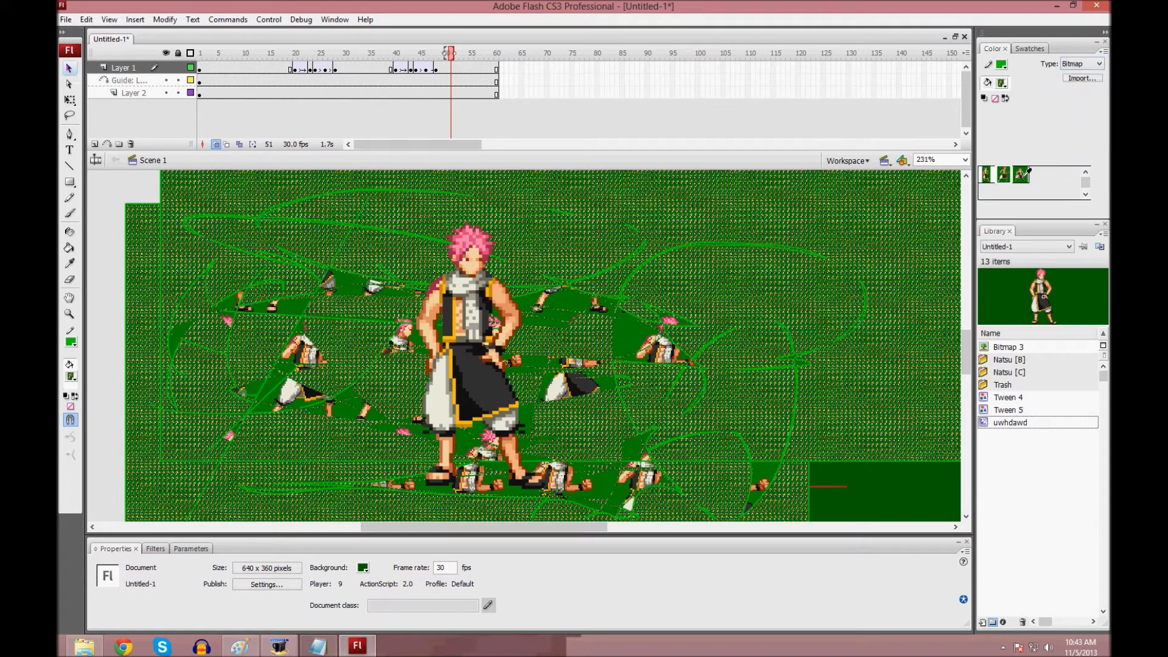
Fill more areas of the patterned artwork around the character with the bitmap using the Paint Bucket tool.
{"action": "left_click", "coordinate": [69, 247]}
{"action": "left_click", "coordinate": [148, 277]}
{"action": "left_click", "coordinate": [182, 269]}
{"action": "left_click", "coordinate": [339, 348]}
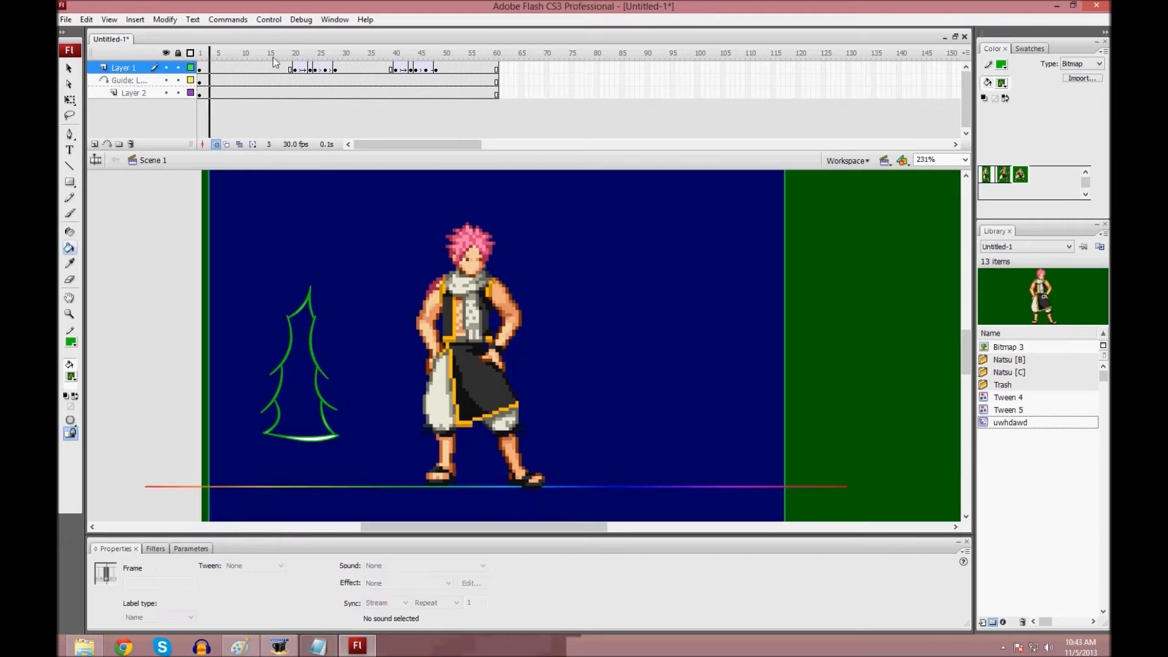
Add a new layer above Layer 1 and paste the standing character from Layer 1's frame 20 in place into its frame 1.
{"action": "left_click_drag", "start_coordinate": [233, 61], "coordinate": [200, 70]}
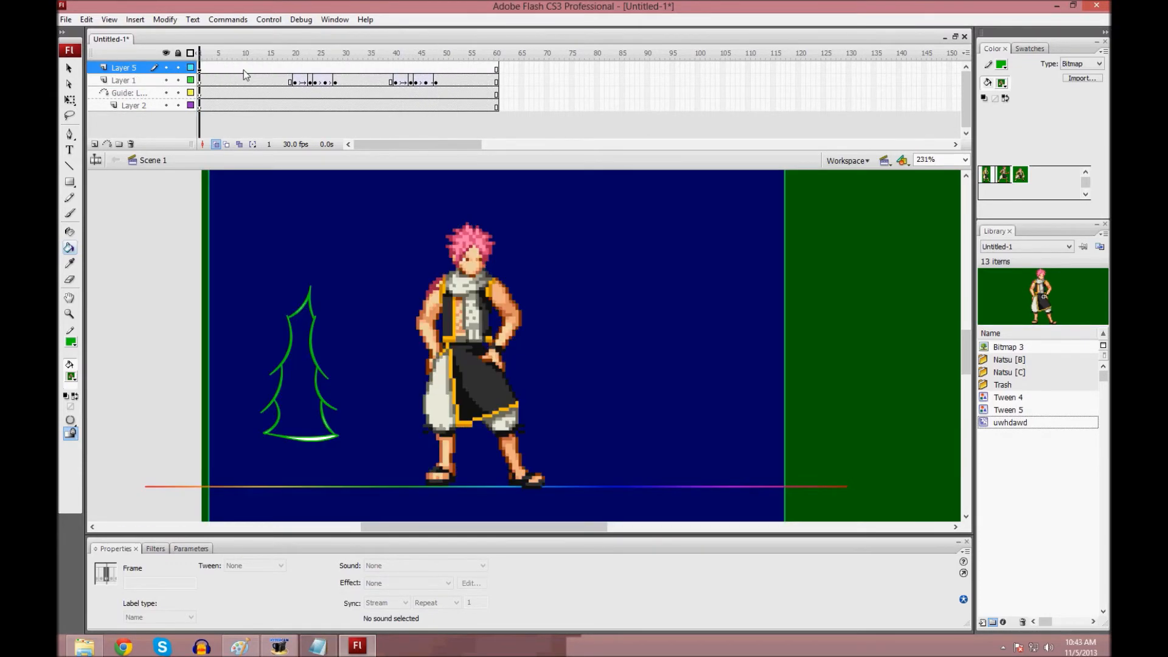
{"action": "left_click", "coordinate": [200, 70]}
{"action": "left_click", "coordinate": [292, 82]}
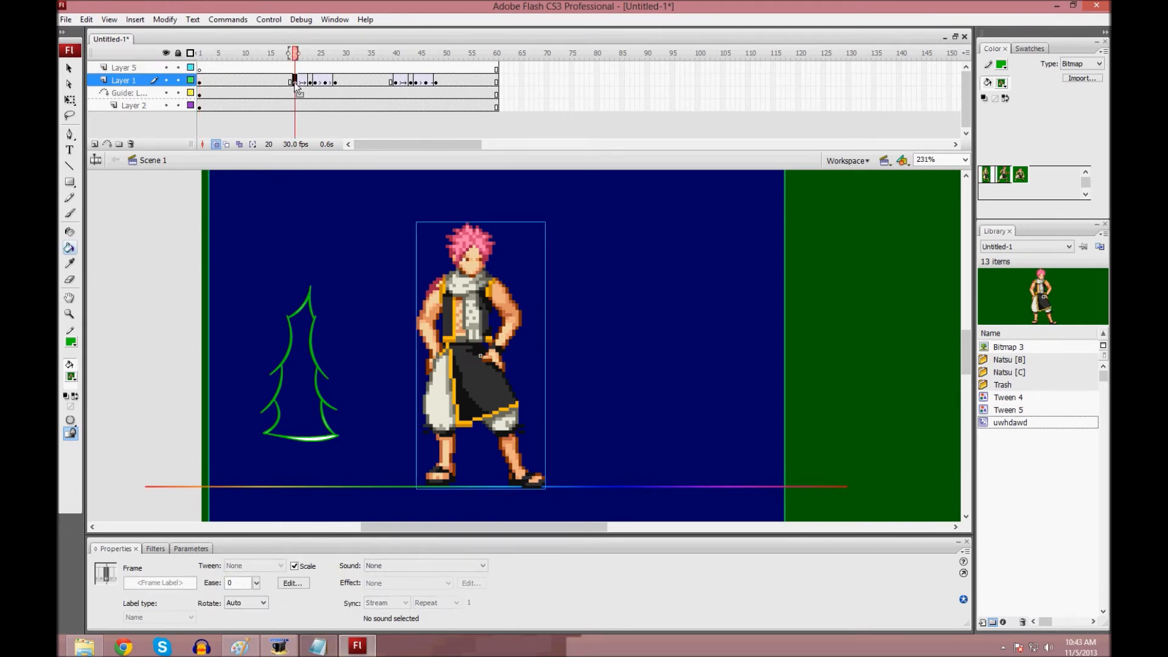
{"action": "left_click", "coordinate": [201, 70]}
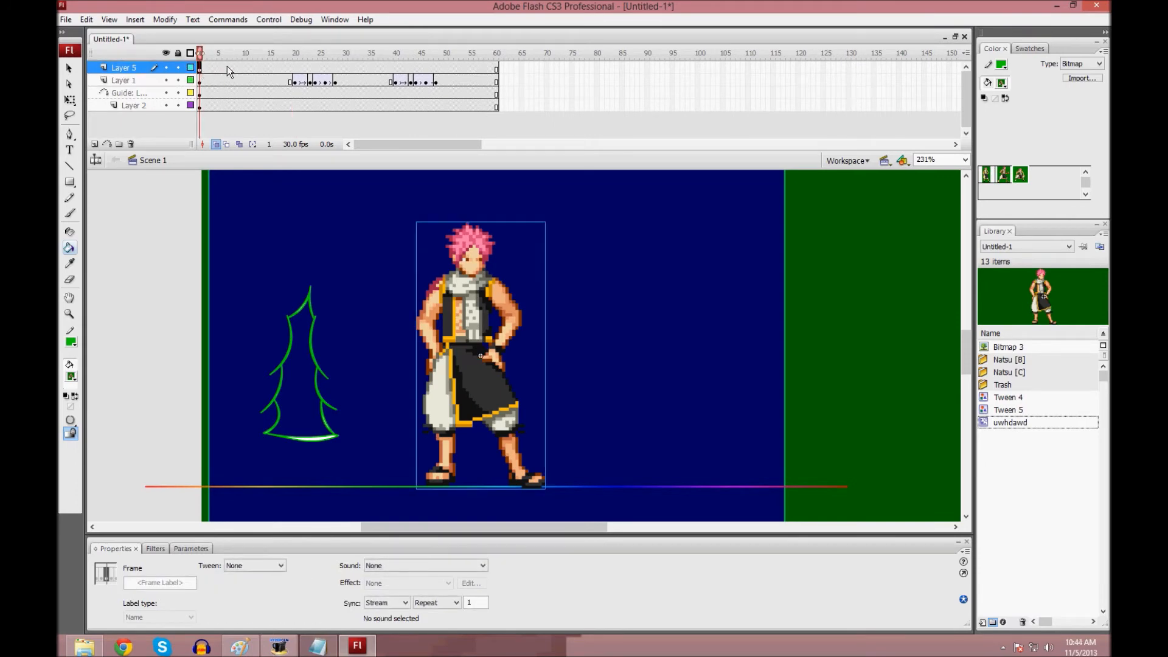
{"action": "left_click", "coordinate": [245, 70]}
{"action": "right_click", "coordinate": [246, 70]}
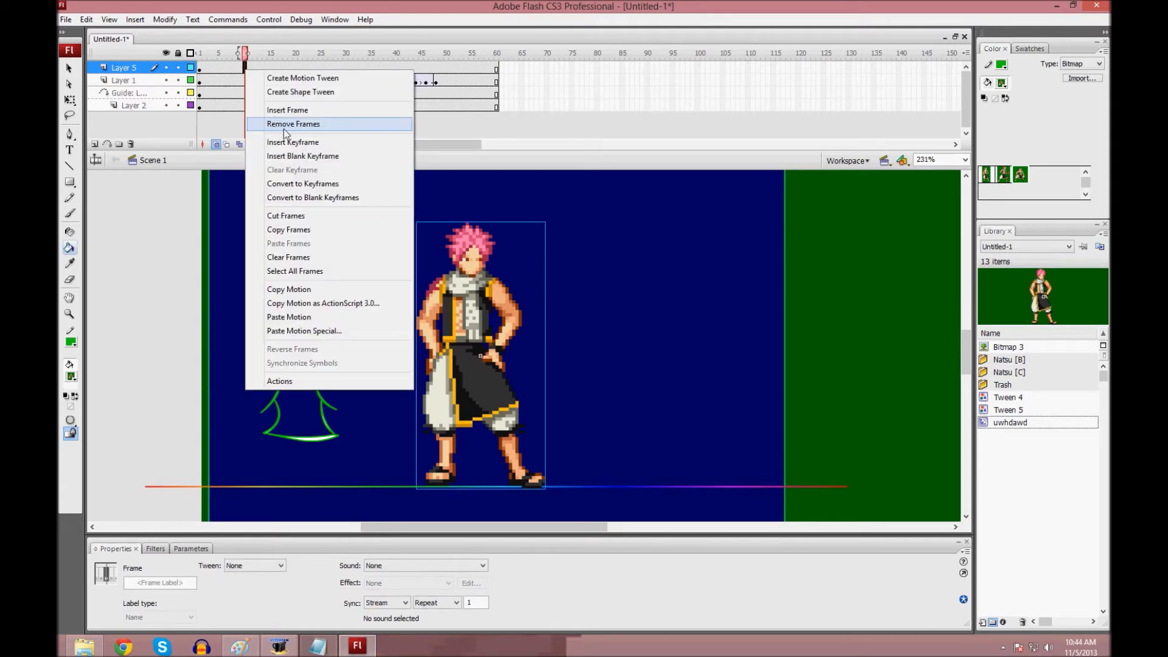
{"action": "left_click", "coordinate": [263, 53]}
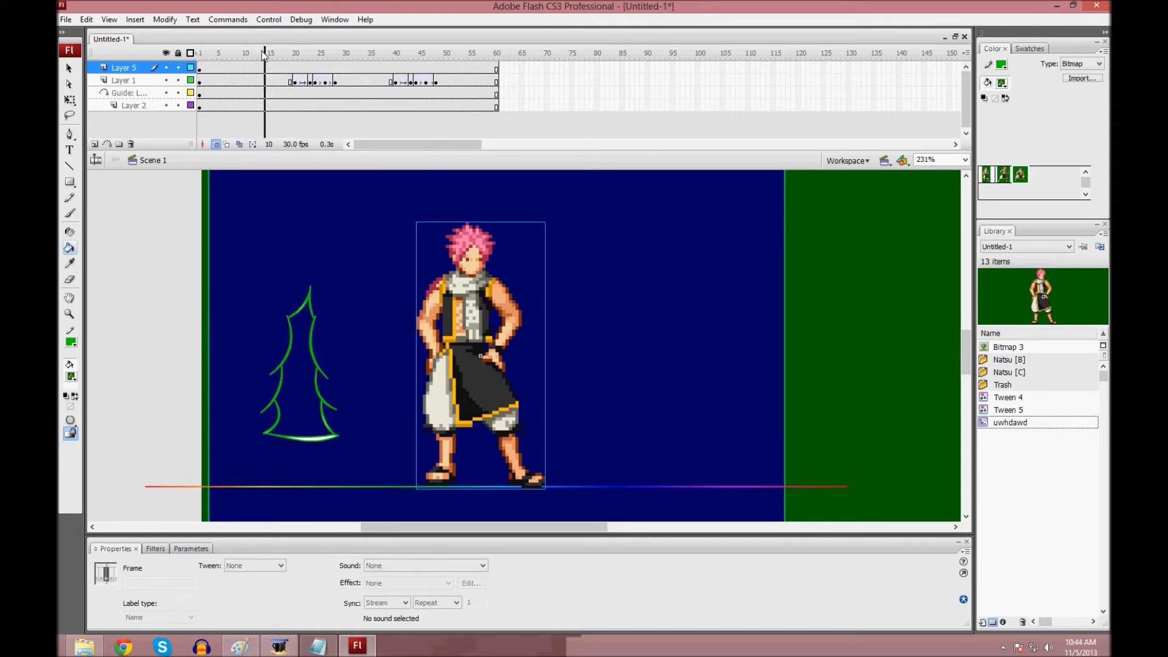
Lock and hide Layer 1, the guide layer and Layer 2, leaving only Layer 5 editable.
{"action": "left_click", "coordinate": [167, 80]}
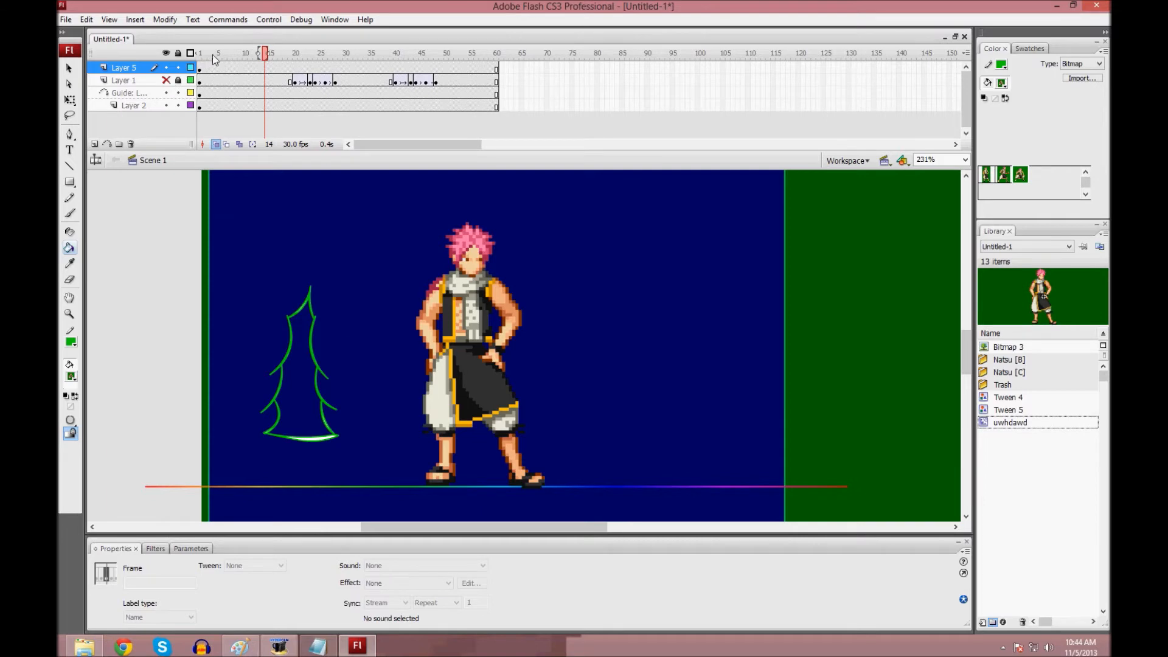
{"action": "left_click", "coordinate": [178, 92]}
{"action": "left_click", "coordinate": [166, 92]}
{"action": "left_click", "coordinate": [166, 106]}
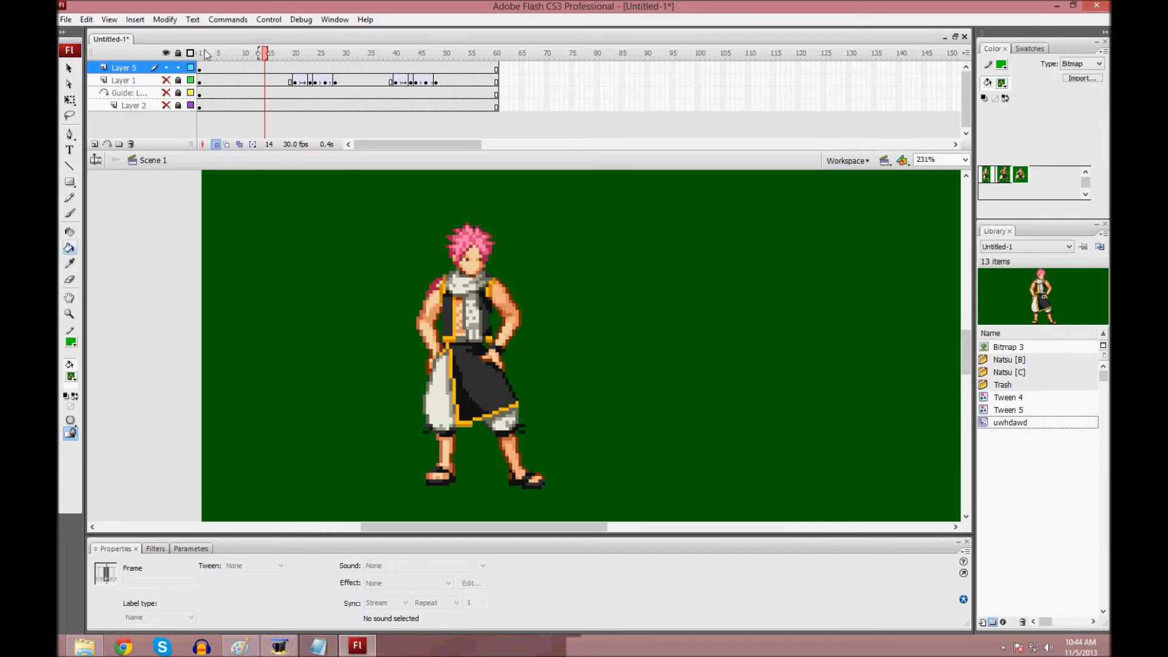
Insert keyframes at frames 20 and 23 of Layer 5.
{"action": "left_click", "coordinate": [204, 57]}
{"action": "left_click", "coordinate": [200, 67]}
{"action": "left_click_drag", "start_coordinate": [200, 57], "coordinate": [294, 64]}
{"action": "right_click", "coordinate": [293, 64]}
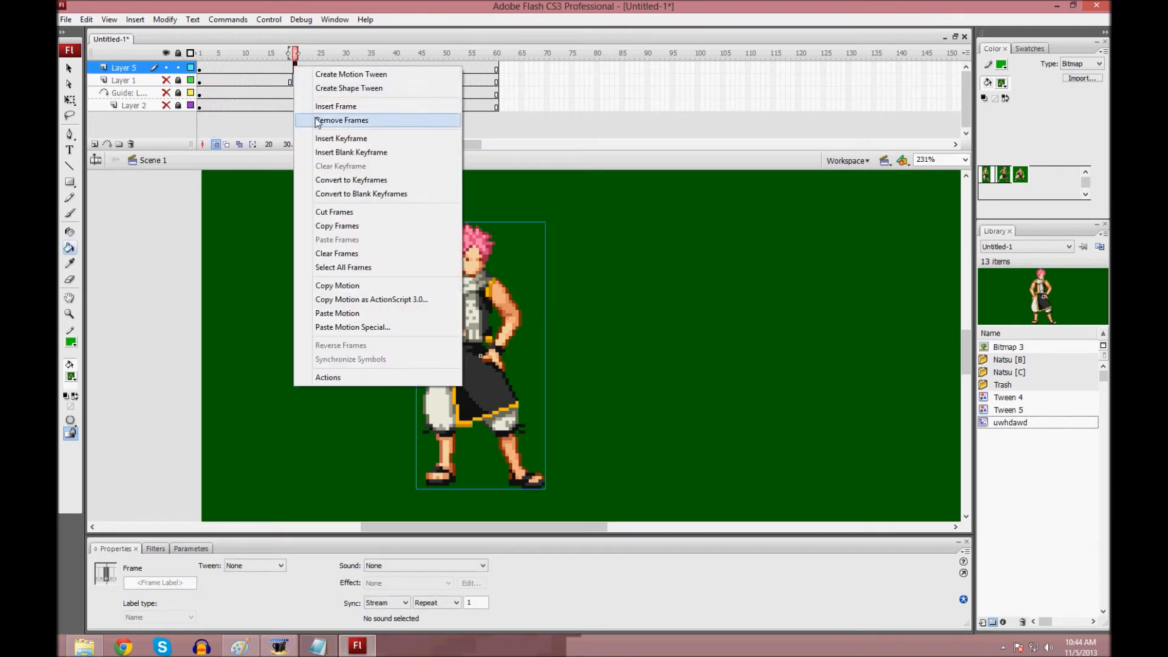
{"action": "left_click", "coordinate": [317, 139]}
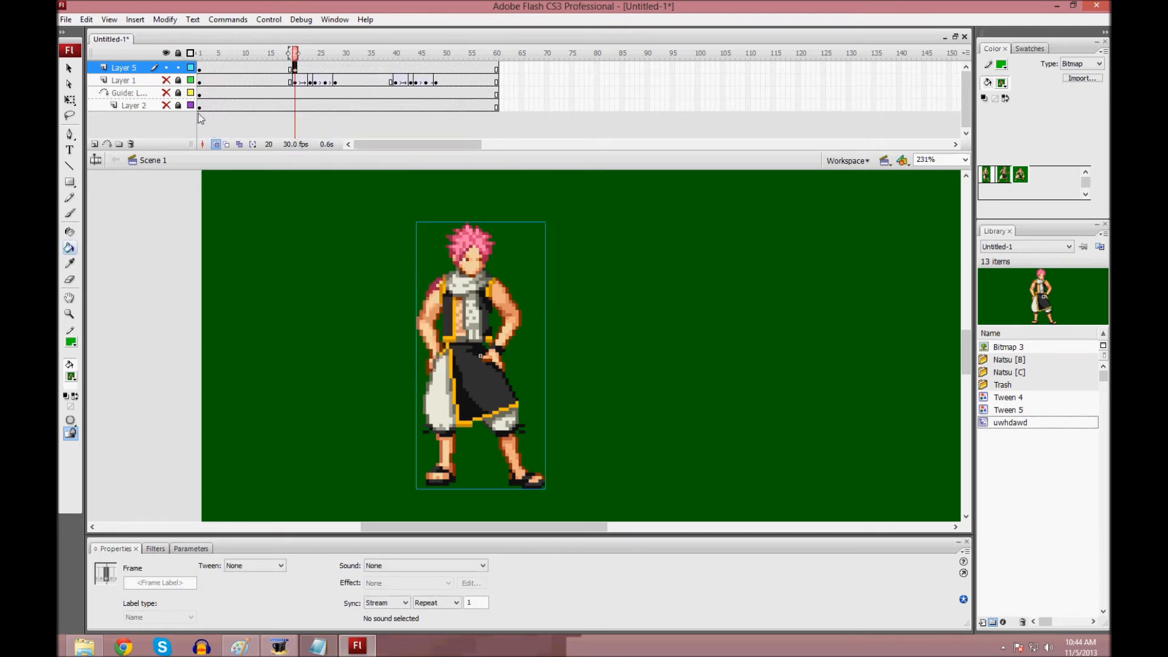
{"action": "right_click", "coordinate": [311, 66]}
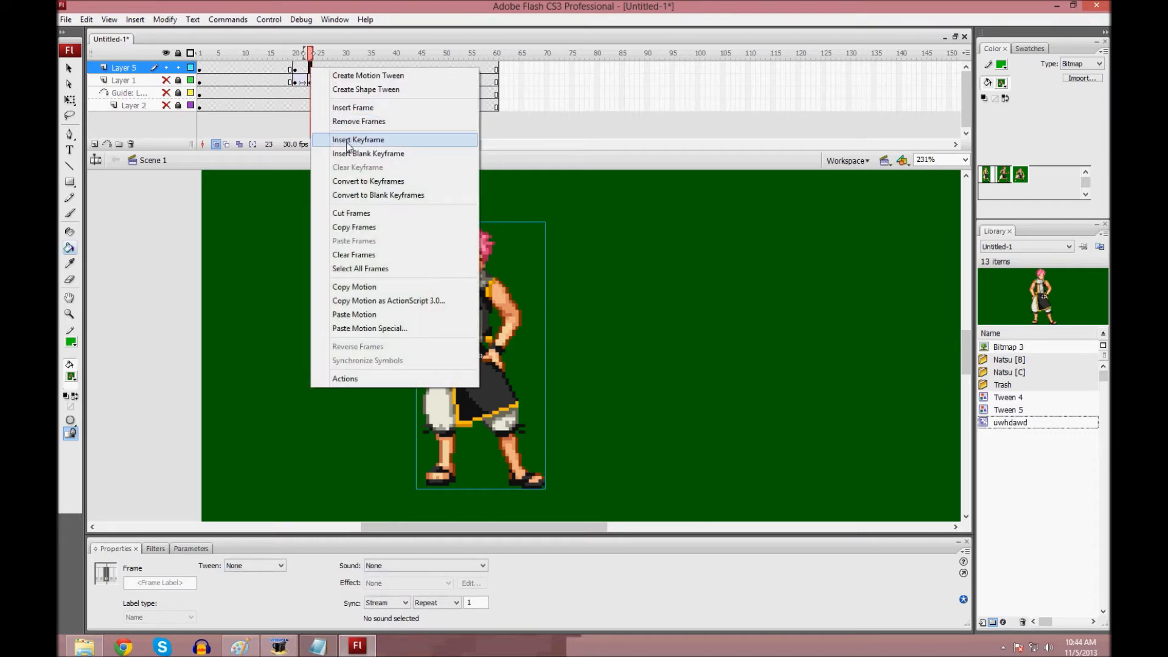
{"action": "left_click", "coordinate": [345, 141]}
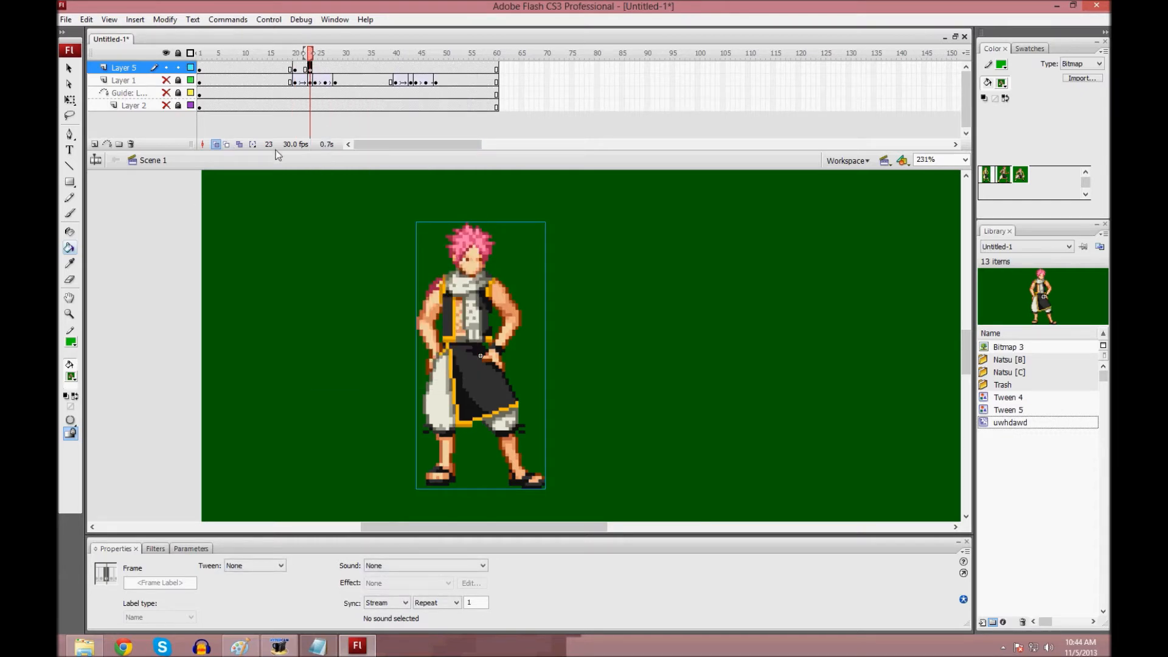
Free-transform the character at frame 23, squashing it to about 175 px high, widening it to about 96.5 px and skewing its upper body slightly left.
{"action": "left_click", "coordinate": [70, 100]}
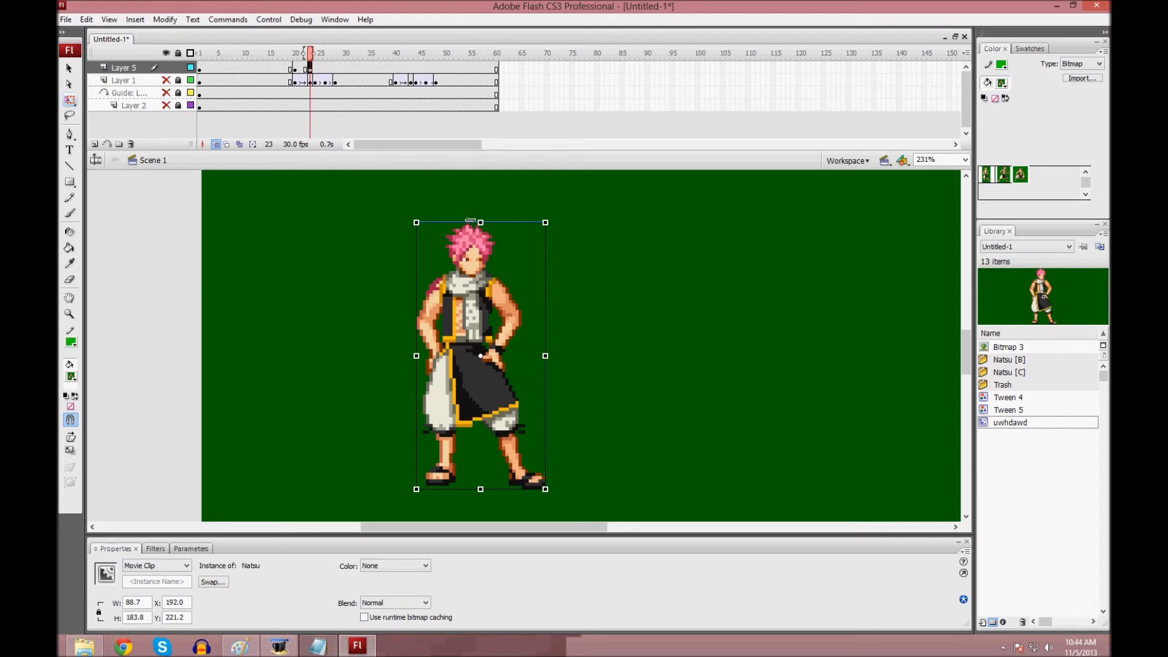
{"action": "left_click_drag", "start_coordinate": [479, 222], "coordinate": [487, 234]}
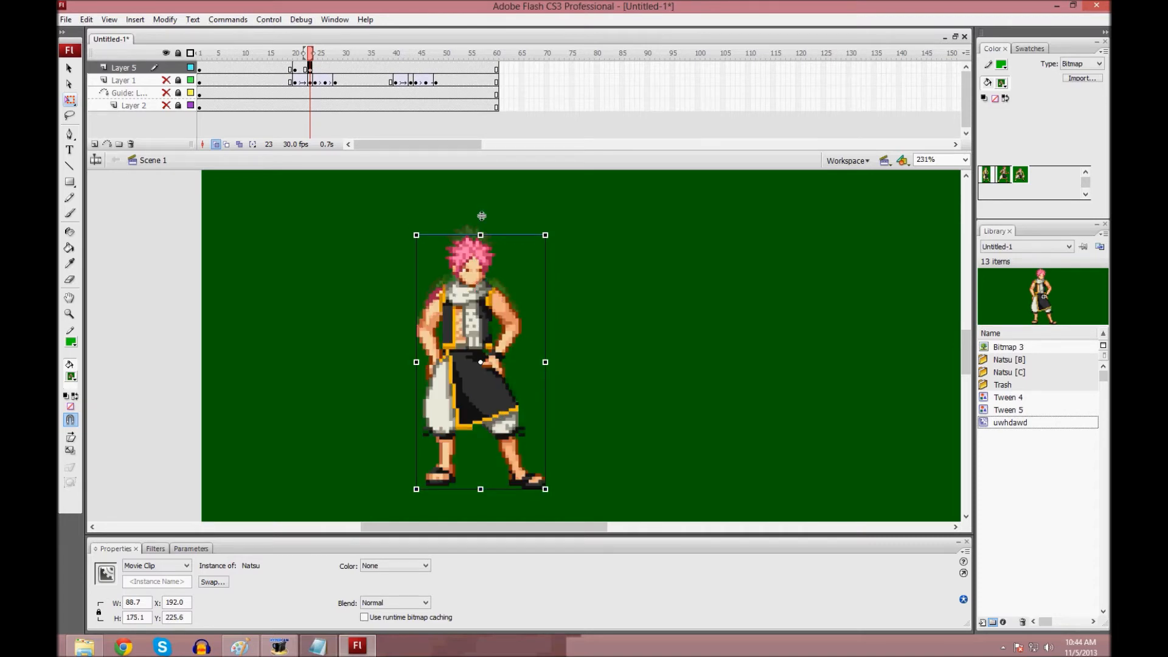
{"action": "left_click_drag", "start_coordinate": [310, 54], "coordinate": [304, 84]}
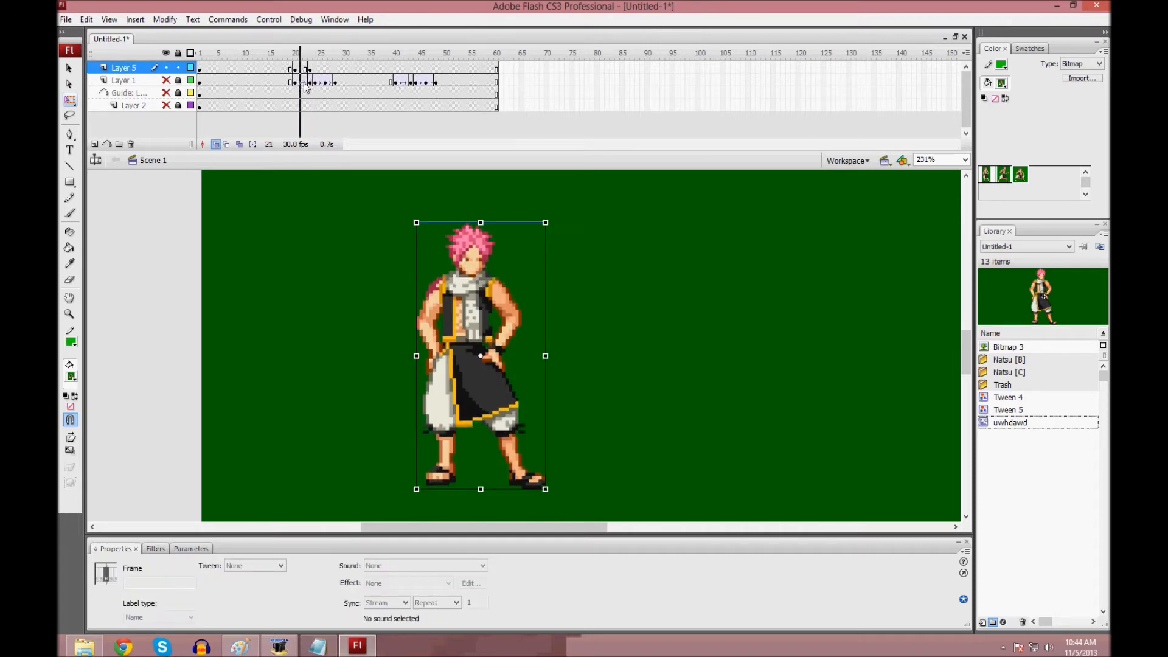
{"action": "left_click", "coordinate": [310, 69]}
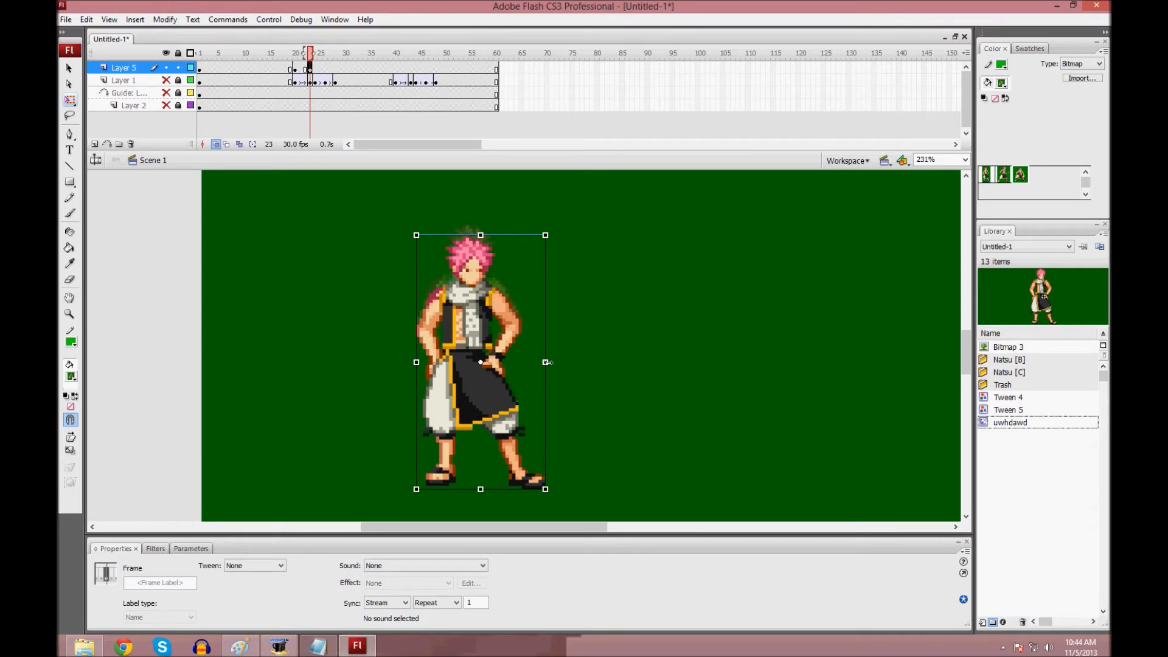
{"action": "left_click_drag", "start_coordinate": [546, 362], "coordinate": [555, 369]}
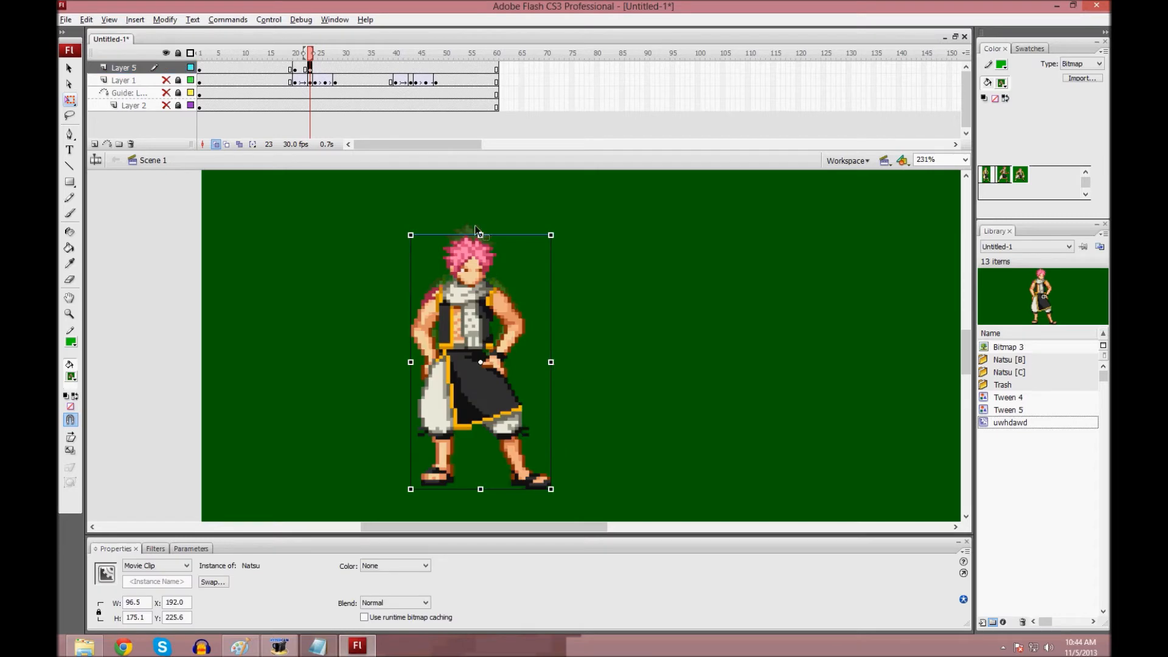
{"action": "left_click_drag", "start_coordinate": [453, 238], "coordinate": [446, 239]}
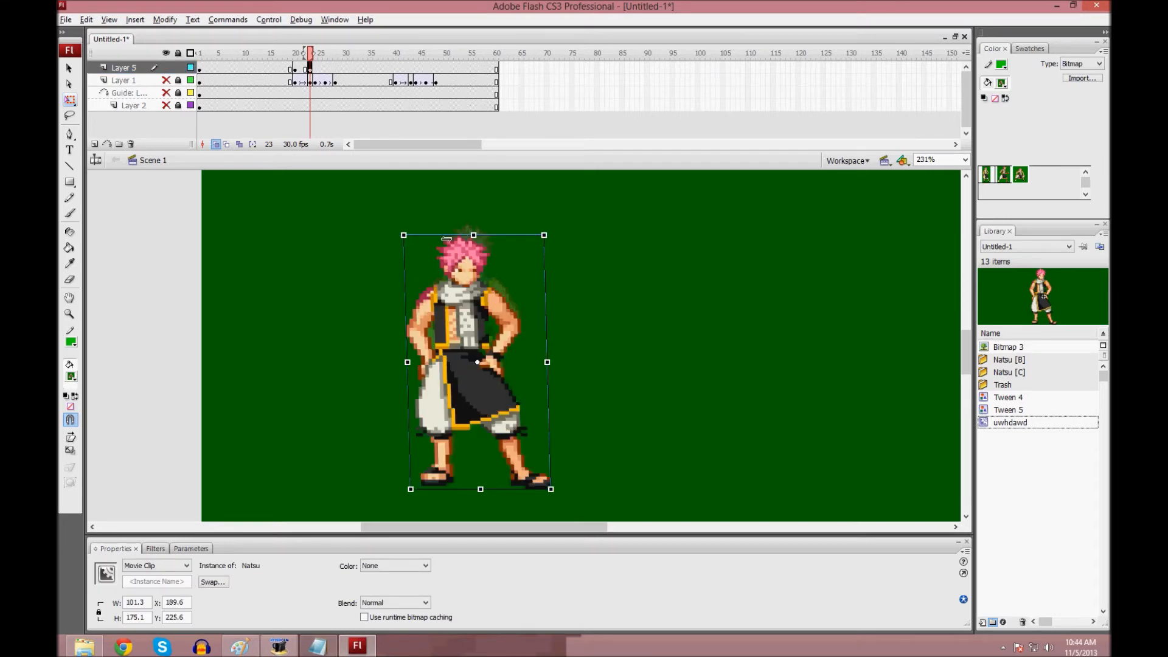
Create a motion tween between frames 20 and 23 of Layer 5 and remove it again.
{"action": "left_click_drag", "start_coordinate": [332, 55], "coordinate": [315, 85]}
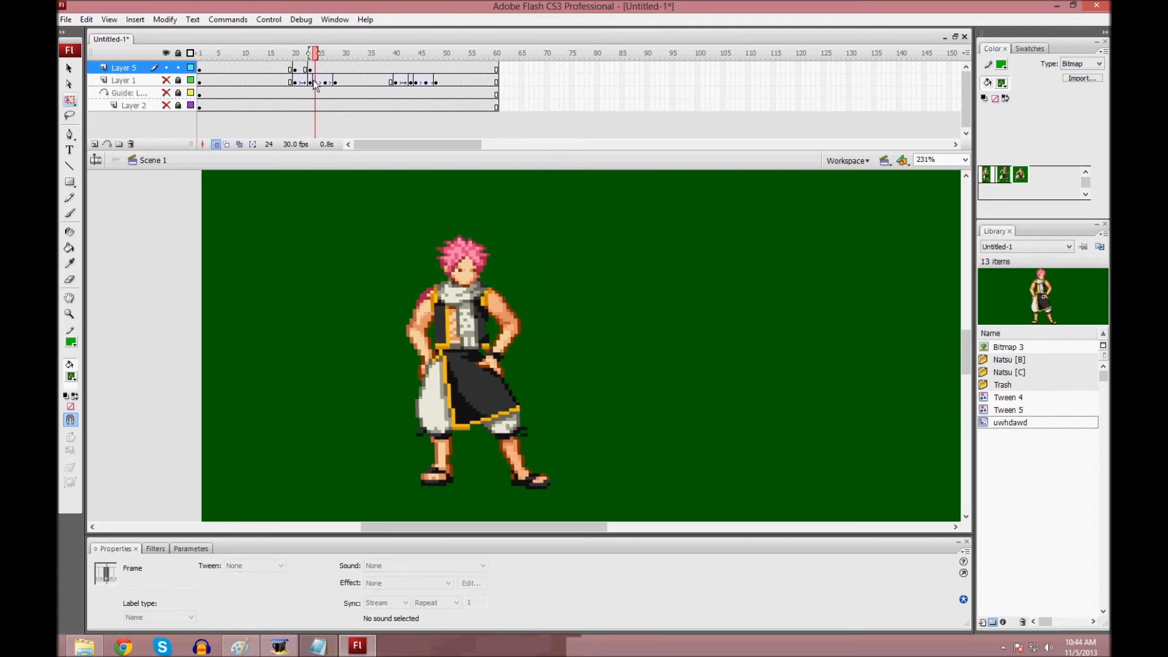
{"action": "right_click", "coordinate": [304, 66]}
{"action": "left_click", "coordinate": [311, 75]}
{"action": "mouse_move", "coordinate": [302, 57]}
{"action": "left_mouse_down"}
{"action": "mouse_move", "coordinate": [287, 57]}
{"action": "mouse_move", "coordinate": [305, 71]}
{"action": "left_mouse_up"}
{"action": "left_click", "coordinate": [300, 68]}
{"action": "right_click", "coordinate": [301, 68]}
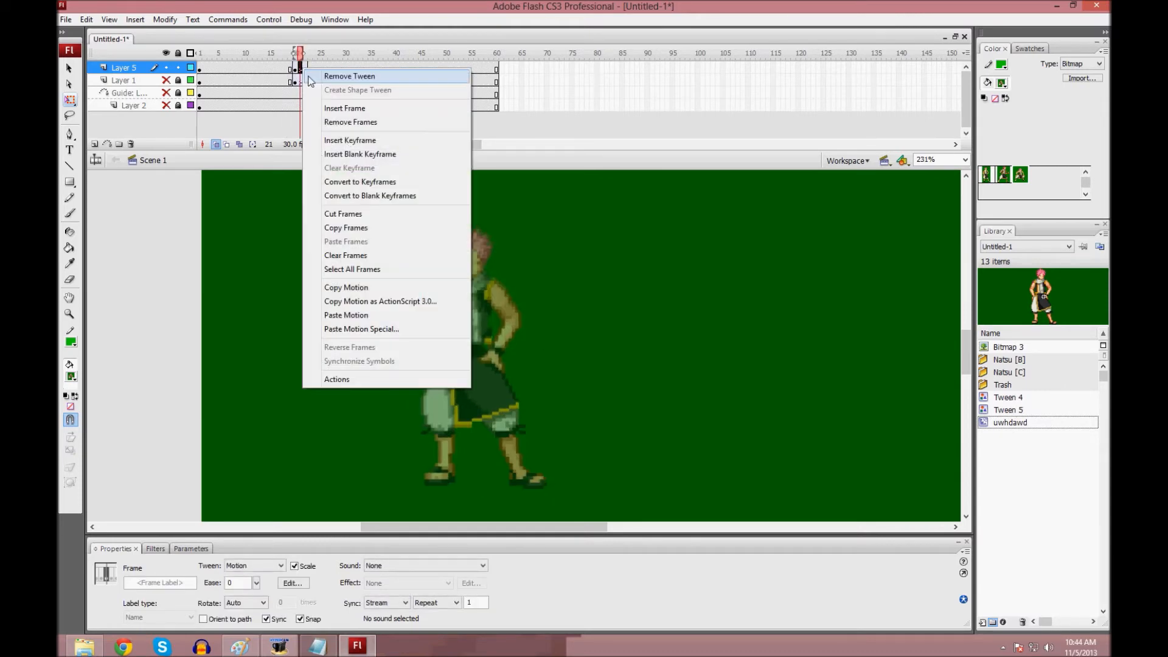
{"action": "left_click", "coordinate": [308, 76]}
Create a motion tween between frames 20 and 23 of Layer 5 and insert a blank keyframe at frame 24.
{"action": "right_click", "coordinate": [299, 69]}
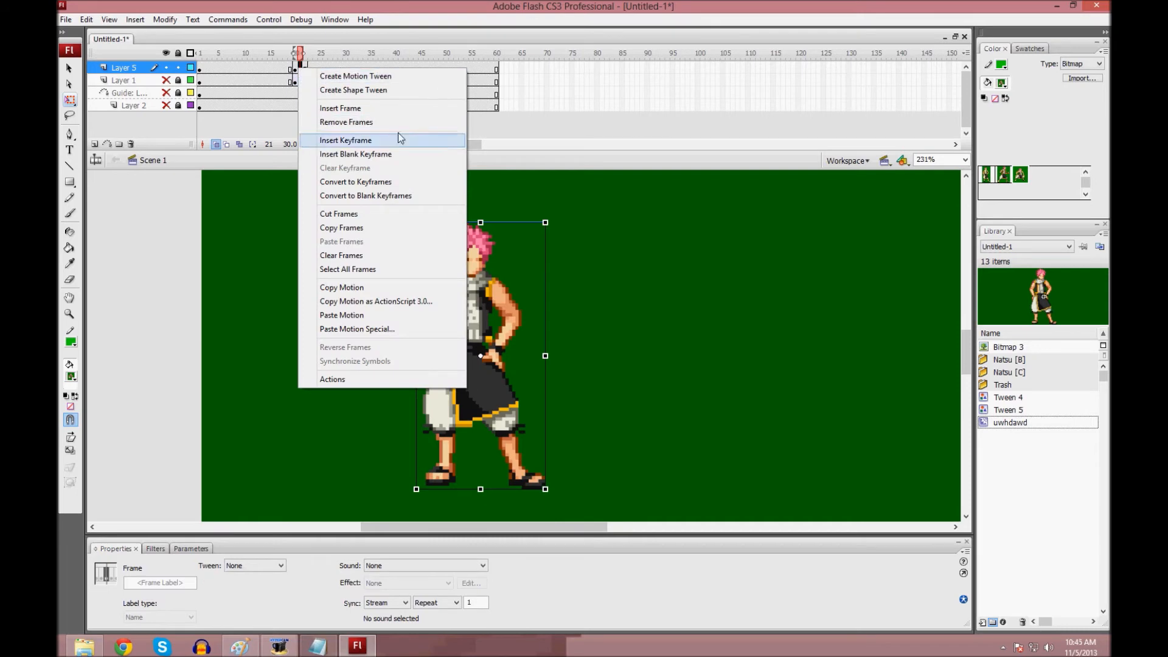
{"action": "left_click", "coordinate": [387, 77]}
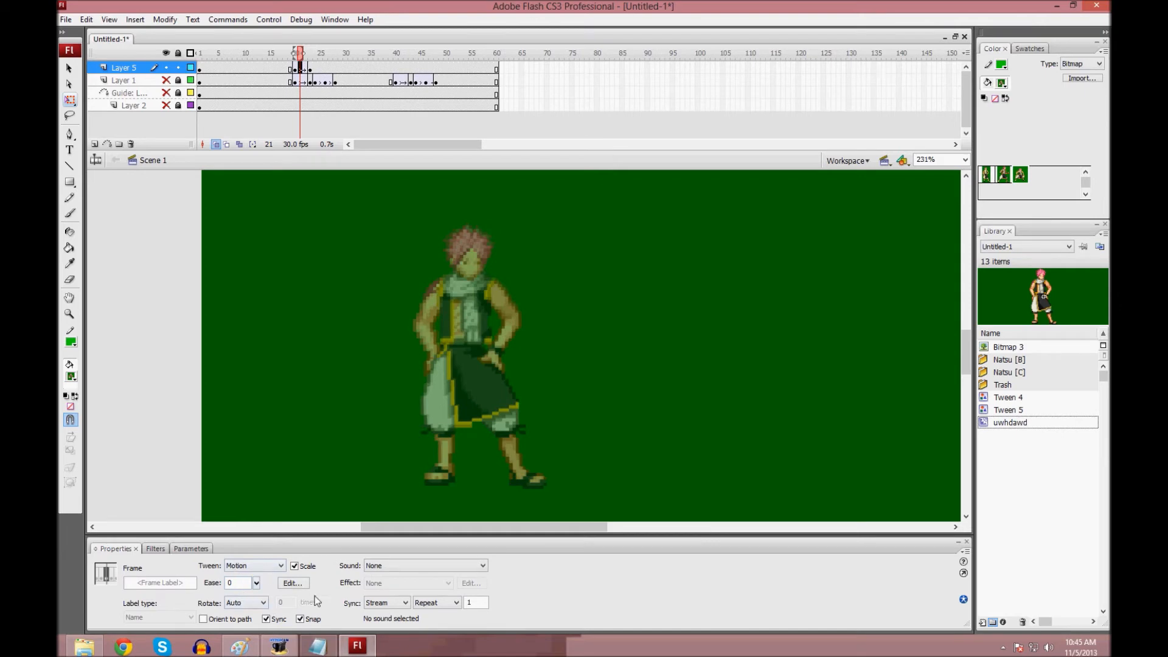
{"action": "mouse_move", "coordinate": [310, 53]}
{"action": "left_mouse_down"}
{"action": "mouse_move", "coordinate": [295, 59]}
{"action": "mouse_move", "coordinate": [319, 68]}
{"action": "mouse_move", "coordinate": [296, 70]}
{"action": "mouse_move", "coordinate": [315, 68]}
{"action": "left_mouse_up"}
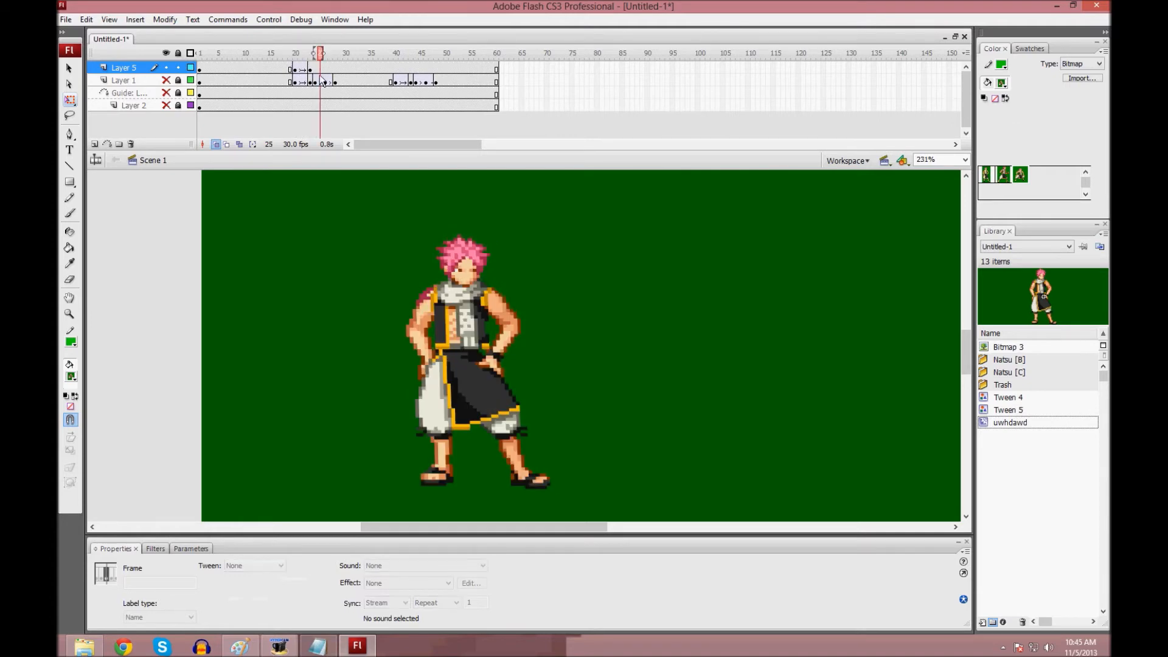
{"action": "right_click", "coordinate": [315, 68]}
{"action": "left_click", "coordinate": [351, 152]}
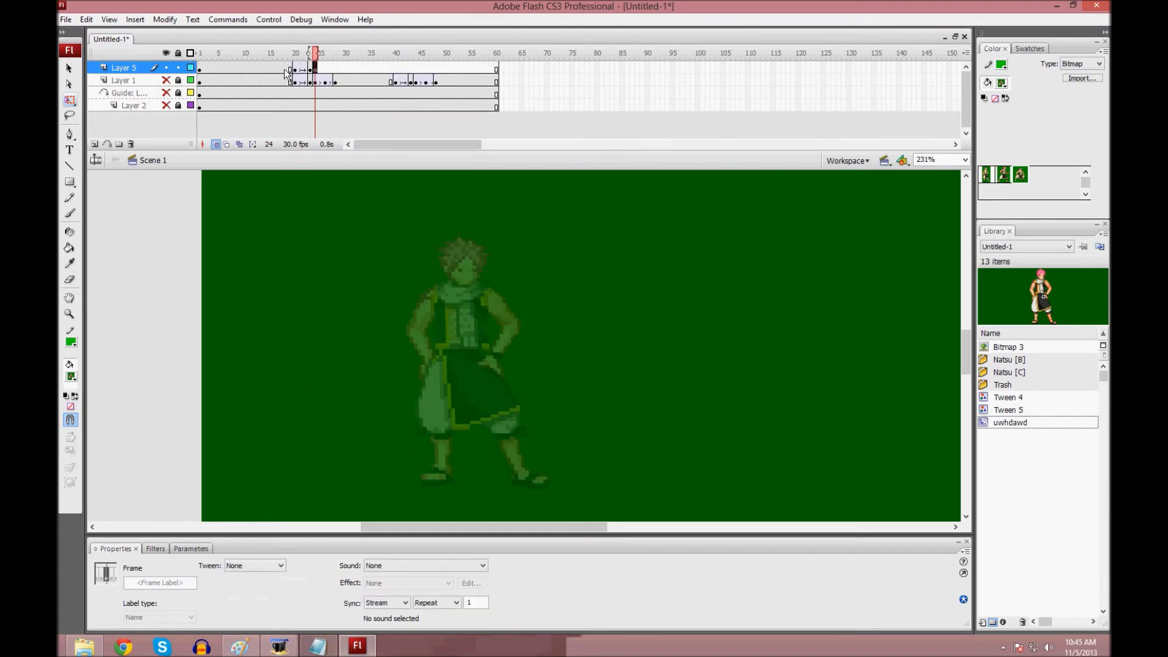
Try pasting the previously copied standing character in place into frame 24 of Layer 5, and delete it.
{"action": "left_click", "coordinate": [281, 70]}
{"action": "left_click", "coordinate": [315, 81]}
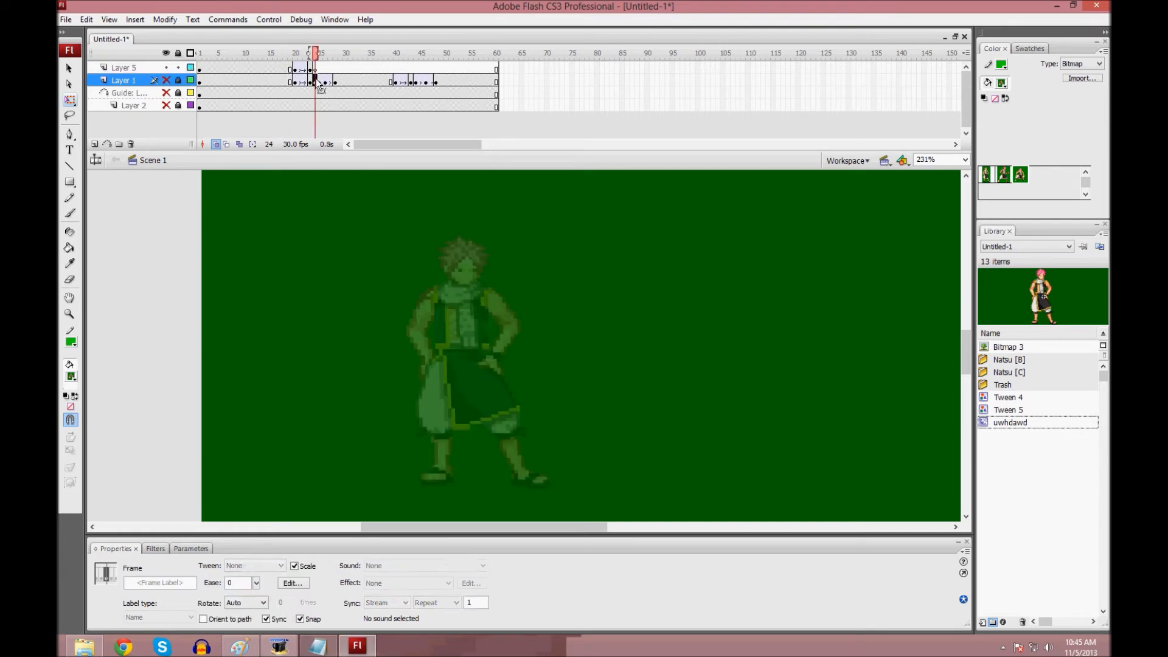
{"action": "left_click", "coordinate": [315, 69]}
{"action": "key", "text": "ctrl+shift+v"}
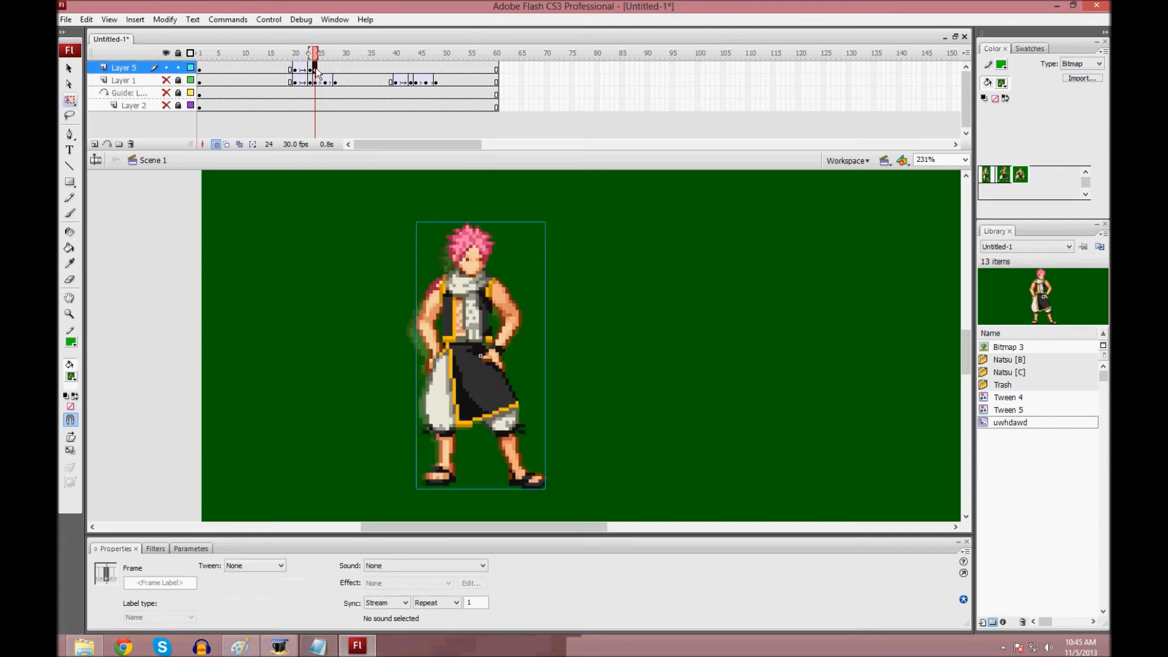
{"action": "key", "text": "Delete"}
Look through the library folders for the fighting-stance sprite, expanding Natsu [C] and selecting its Natsu symbol.
{"action": "left_click", "coordinate": [990, 408]}
{"action": "left_click", "coordinate": [990, 425]}
{"action": "left_click", "coordinate": [991, 362]}
{"action": "double_click", "coordinate": [986, 360]}
{"action": "double_click", "coordinate": [987, 360]}
{"action": "double_click", "coordinate": [987, 370]}
{"action": "left_click", "coordinate": [995, 385]}
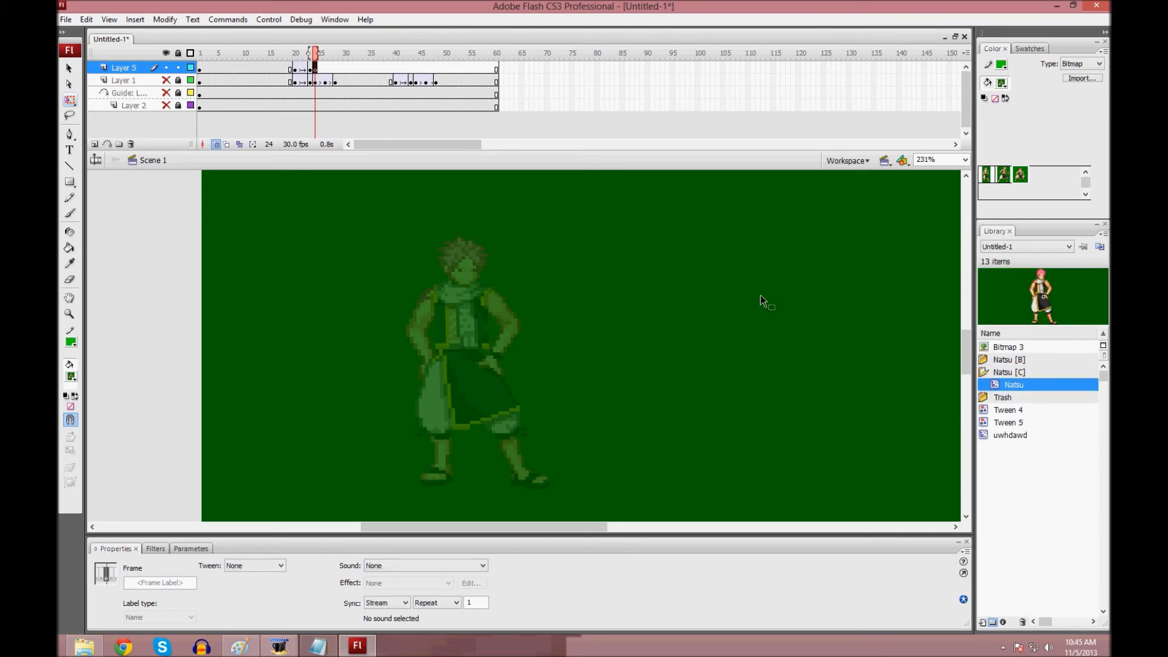
Copy the fighting-stance character from Layer 1's frame 24 in place into Layer 5's frame 24, unlocking and showing Layer 1 only for the copy.
{"action": "left_click", "coordinate": [177, 80]}
{"action": "left_click", "coordinate": [166, 80]}
{"action": "left_click", "coordinate": [315, 82]}
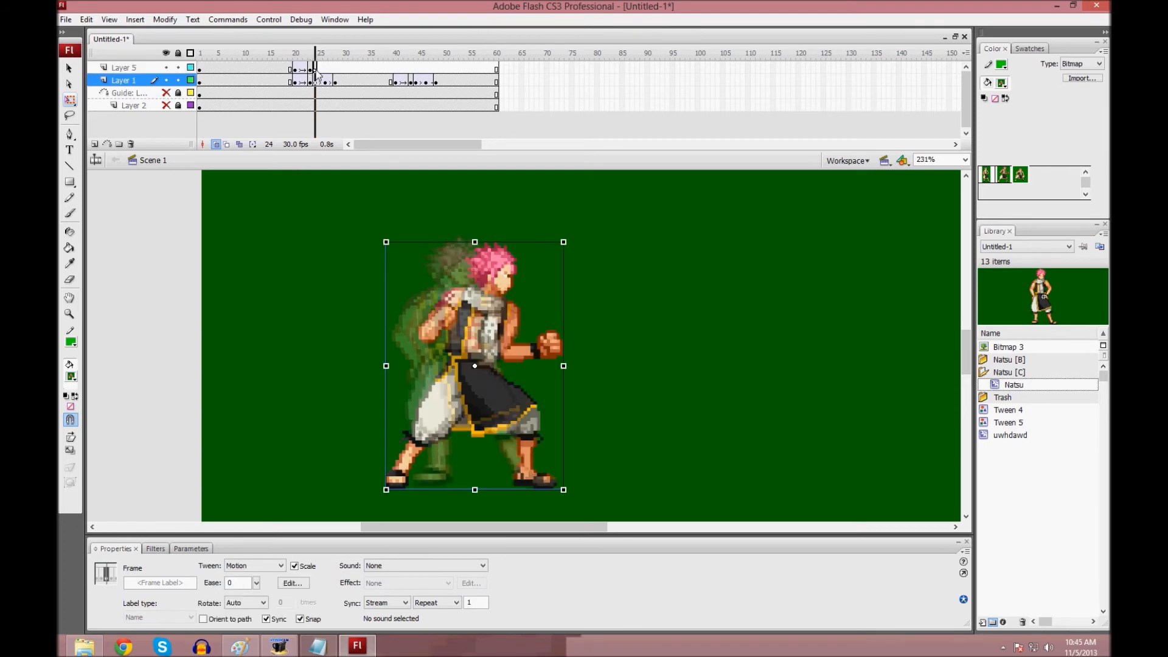
{"action": "left_click", "coordinate": [315, 68]}
{"action": "left_click", "coordinate": [177, 80]}
{"action": "left_click", "coordinate": [166, 80]}
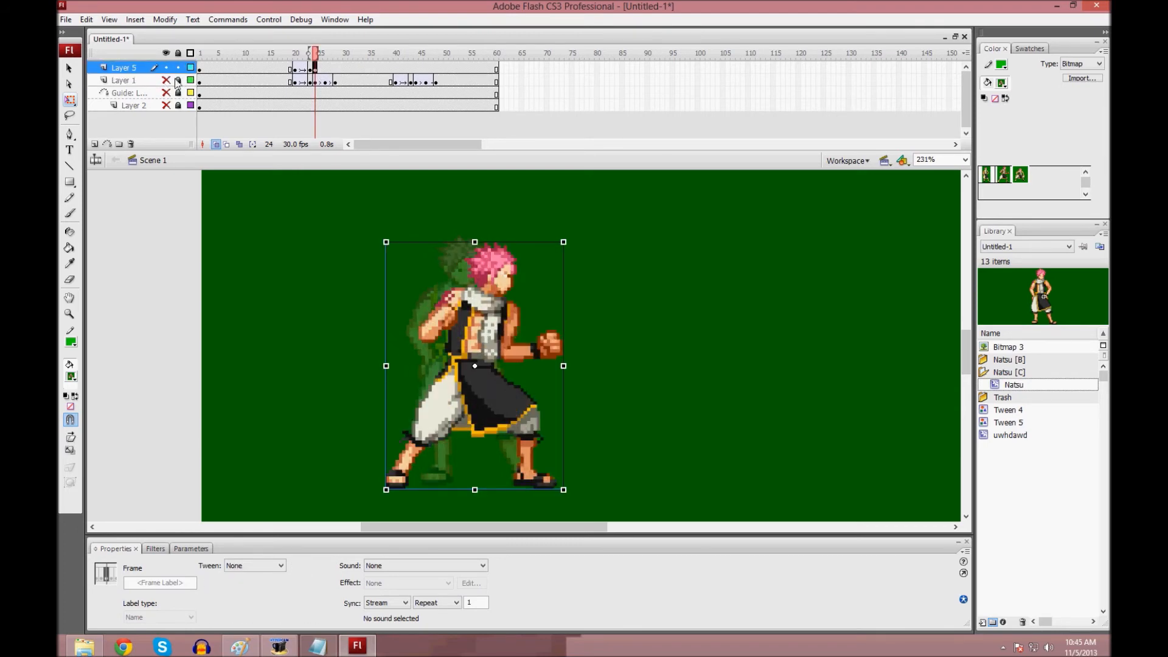
Insert keyframes at frames 26 and 28 of Layer 5.
{"action": "left_click_drag", "start_coordinate": [292, 54], "coordinate": [430, 56]}
{"action": "left_click", "coordinate": [320, 68]}
{"action": "left_click", "coordinate": [325, 68]}
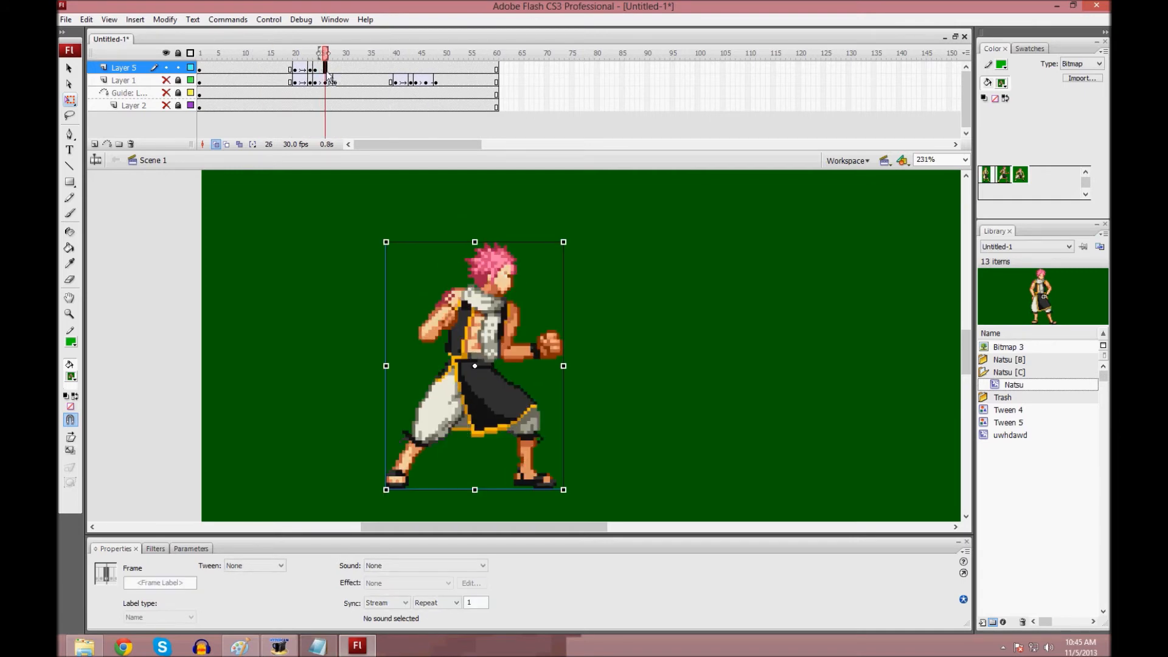
{"action": "right_click", "coordinate": [325, 68]}
{"action": "left_click", "coordinate": [356, 141]}
{"action": "left_click", "coordinate": [335, 68]}
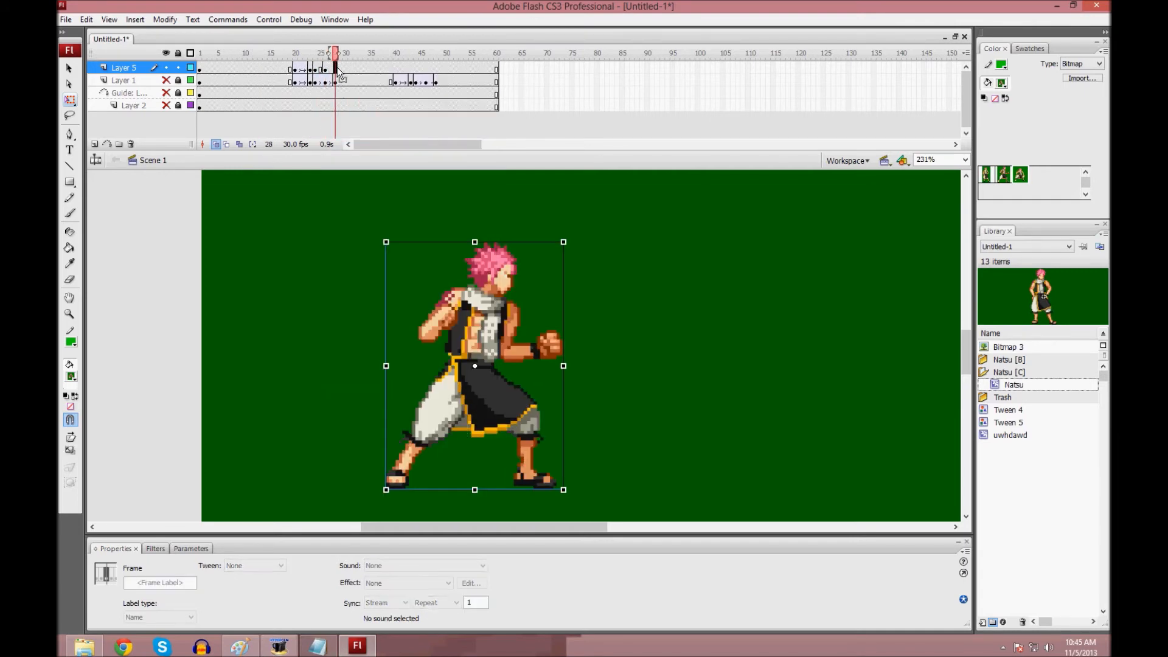
{"action": "right_click", "coordinate": [334, 68]}
{"action": "left_click", "coordinate": [365, 140]}
Create motion tweens on Layer 5 between frames 26 and 28 and between frames 24 and 26.
{"action": "left_click", "coordinate": [330, 69]}
{"action": "right_click", "coordinate": [329, 71]}
{"action": "left_click", "coordinate": [342, 79]}
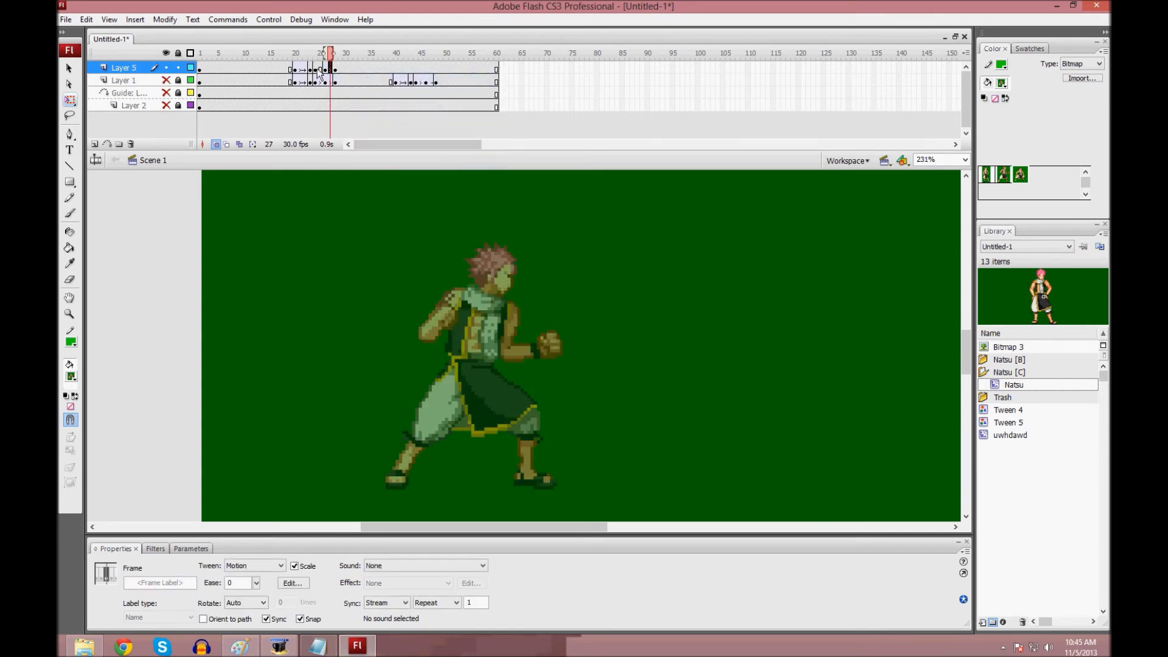
{"action": "right_click", "coordinate": [320, 68]}
{"action": "left_click", "coordinate": [332, 75]}
Free-transform the fighting-stance character at frame 26 of Layer 5, making it slightly taller and narrower.
{"action": "left_click", "coordinate": [325, 69]}
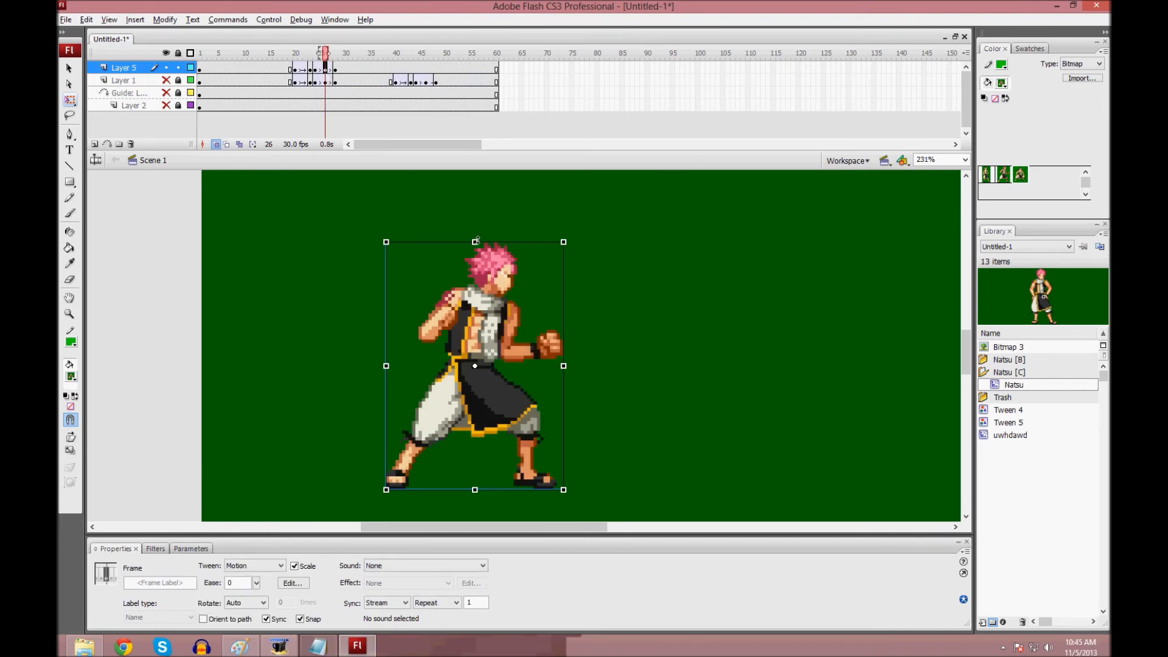
{"action": "left_click_drag", "start_coordinate": [475, 241], "coordinate": [450, 233]}
{"action": "left_click_drag", "start_coordinate": [566, 361], "coordinate": [557, 360]}
Insert keyframes at frames 40 and 43 of Layer 5.
{"action": "left_click_drag", "start_coordinate": [326, 84], "coordinate": [394, 73]}
{"action": "key", "text": "Return"}
{"action": "right_click", "coordinate": [394, 73]}
{"action": "left_click", "coordinate": [443, 152]}
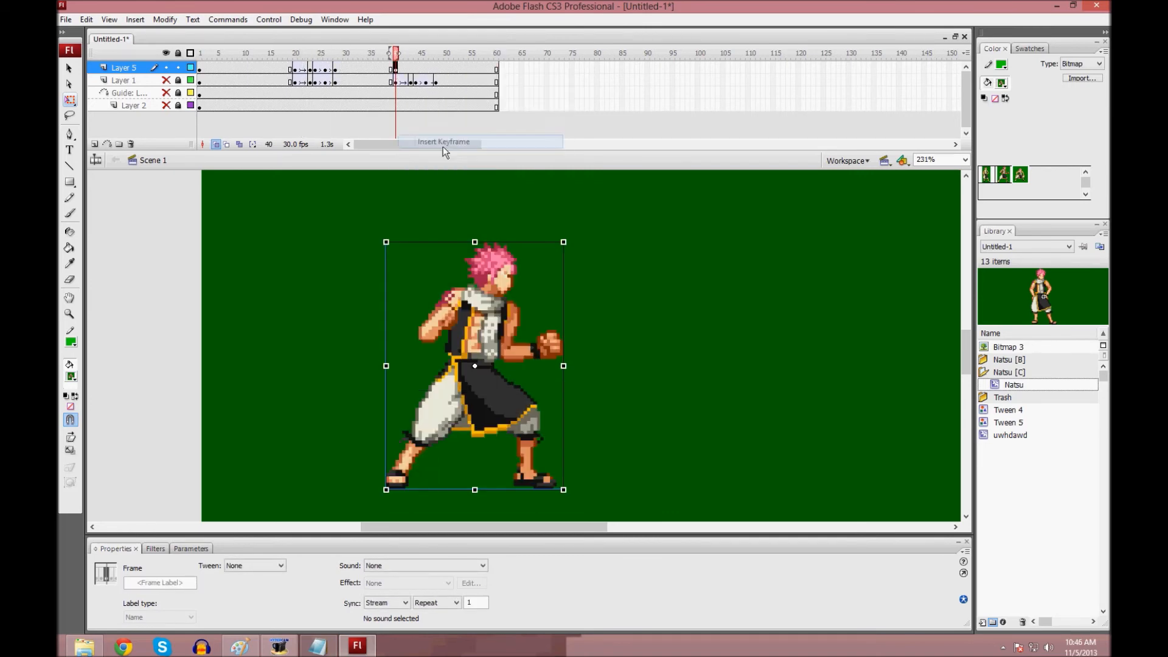
{"action": "right_click", "coordinate": [411, 74]}
{"action": "left_click", "coordinate": [452, 139]}
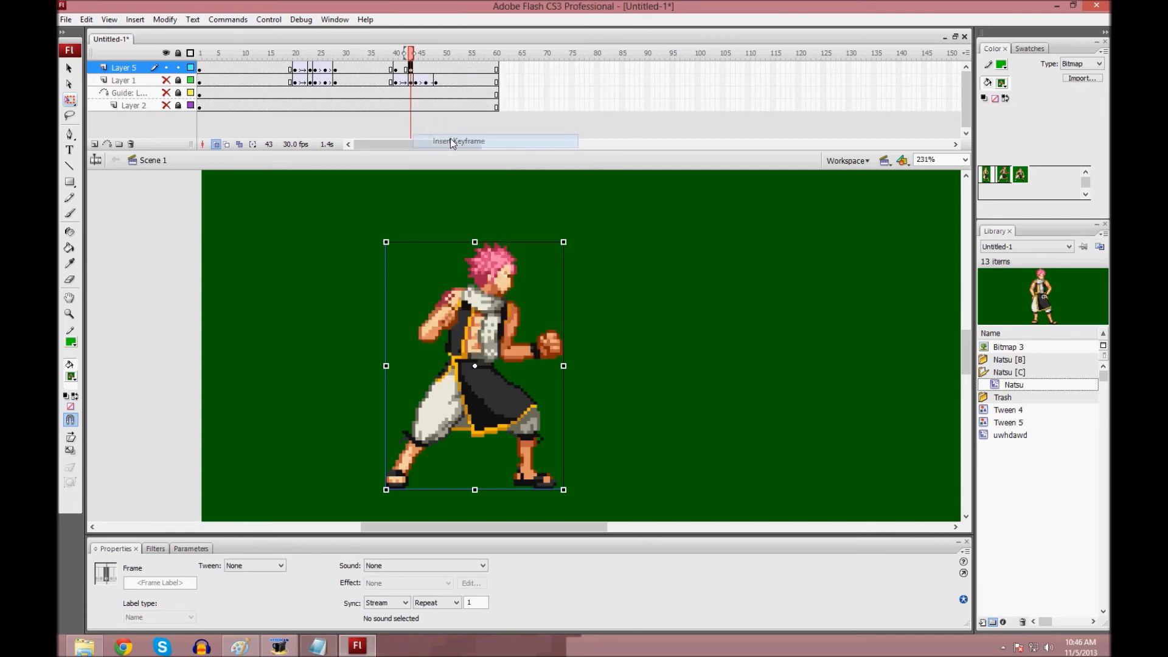
Squash the fighting-stance character slightly shorter at frame 43 of Layer 5 and create a motion tween between frames 40 and 43.
{"action": "left_click_drag", "start_coordinate": [475, 242], "coordinate": [474, 251]}
{"action": "right_click", "coordinate": [402, 70]}
{"action": "left_click", "coordinate": [422, 78]}
Insert a blank keyframe at frame 44 of Layer 5 and paste in place the standing character copied from frame 13.
{"action": "right_click", "coordinate": [417, 68]}
{"action": "left_click", "coordinate": [464, 154]}
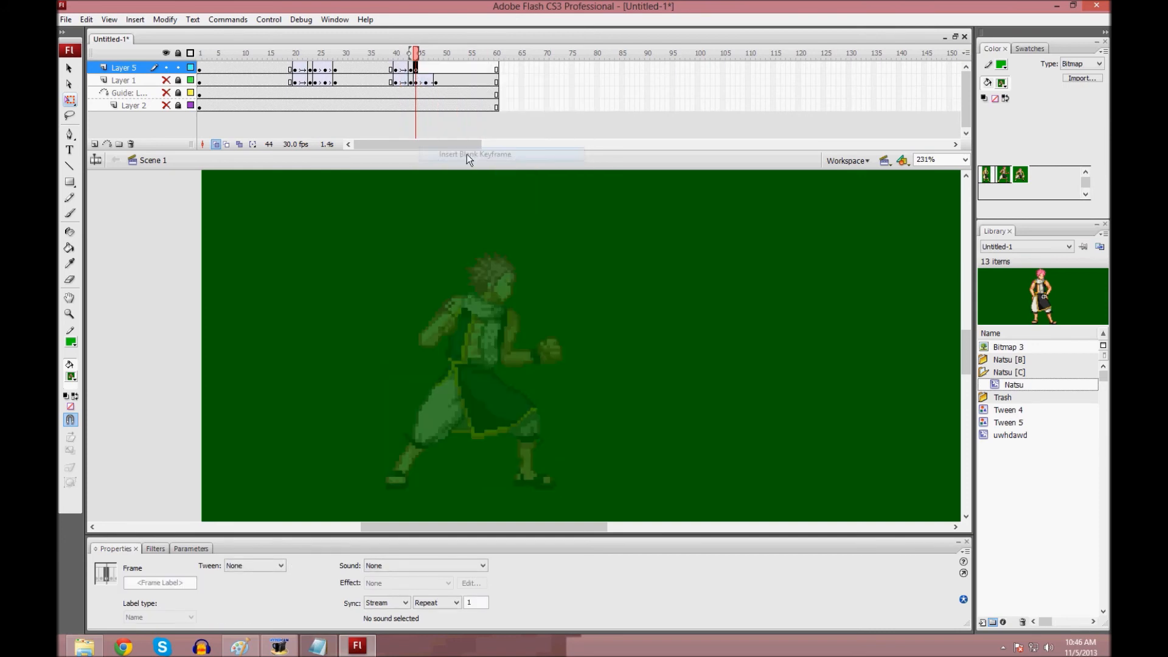
{"action": "left_click_drag", "start_coordinate": [252, 68], "coordinate": [262, 69]}
{"action": "key", "text": "ctrl+c"}
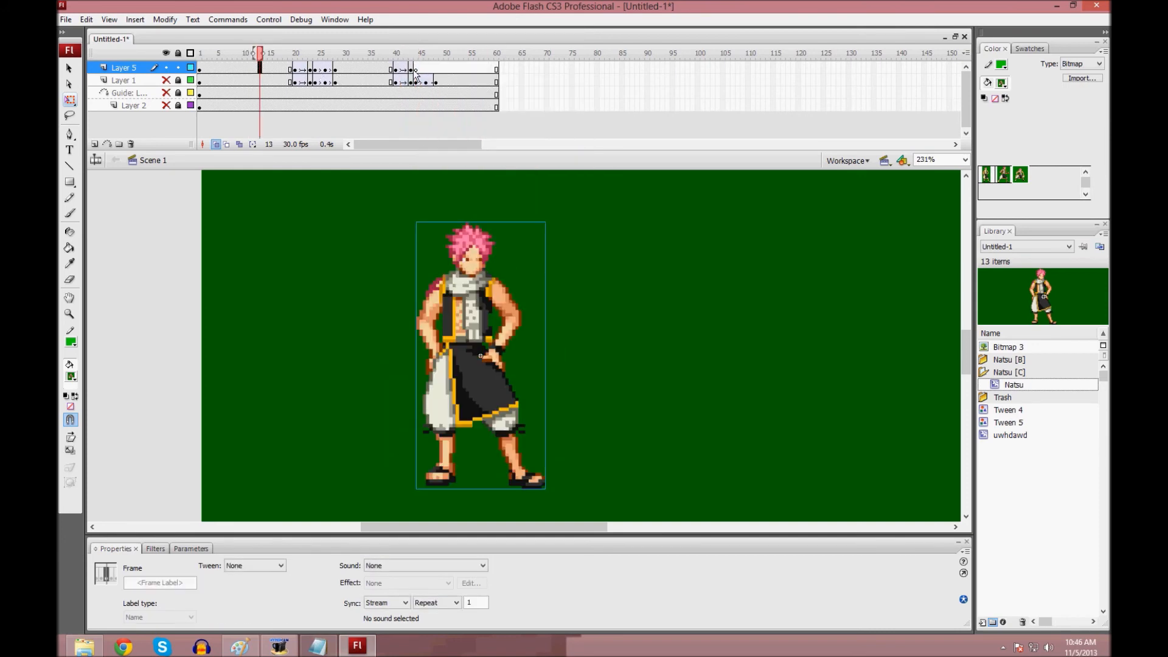
{"action": "left_click", "coordinate": [419, 70]}
{"action": "left_click", "coordinate": [417, 69]}
{"action": "key", "text": "ctrl+shift+v"}
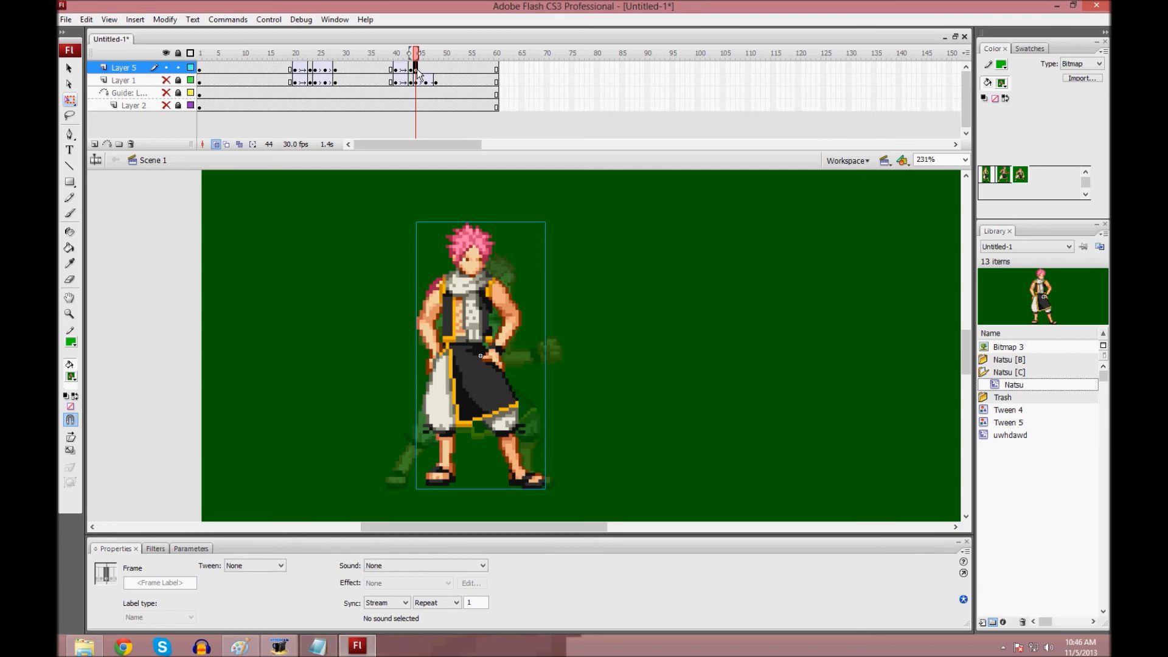
Insert keyframes at frames 46 and 48 of Layer 5.
{"action": "left_click", "coordinate": [425, 68]}
{"action": "right_click", "coordinate": [425, 69]}
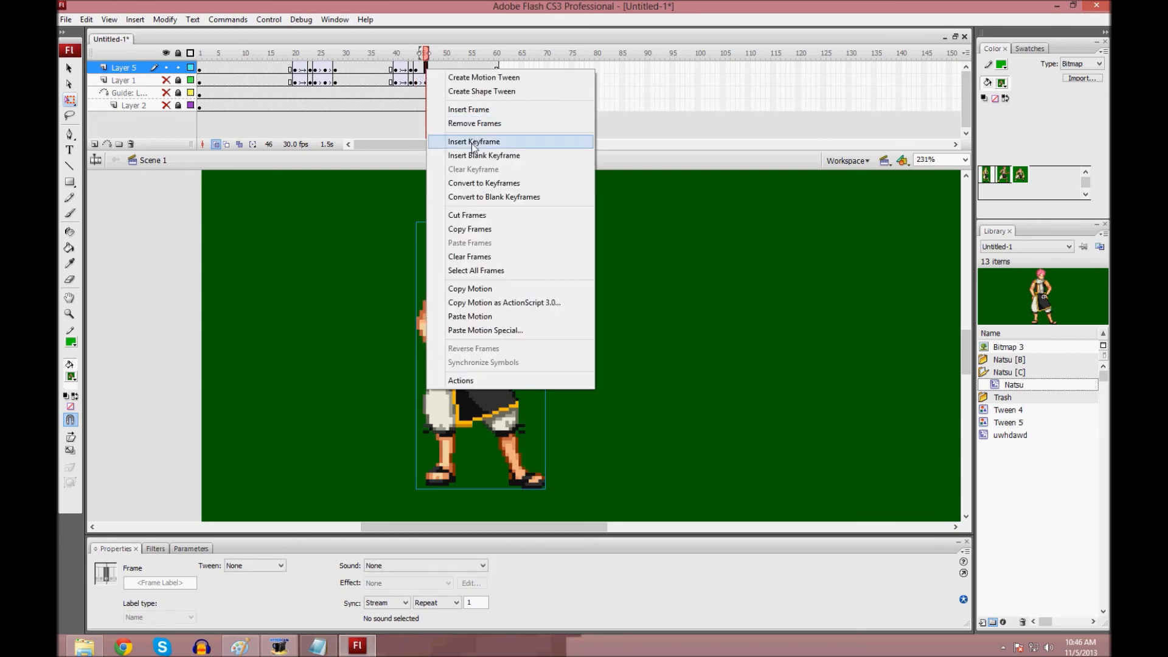
{"action": "left_click", "coordinate": [468, 138]}
{"action": "right_click", "coordinate": [435, 69]}
{"action": "left_click", "coordinate": [467, 140]}
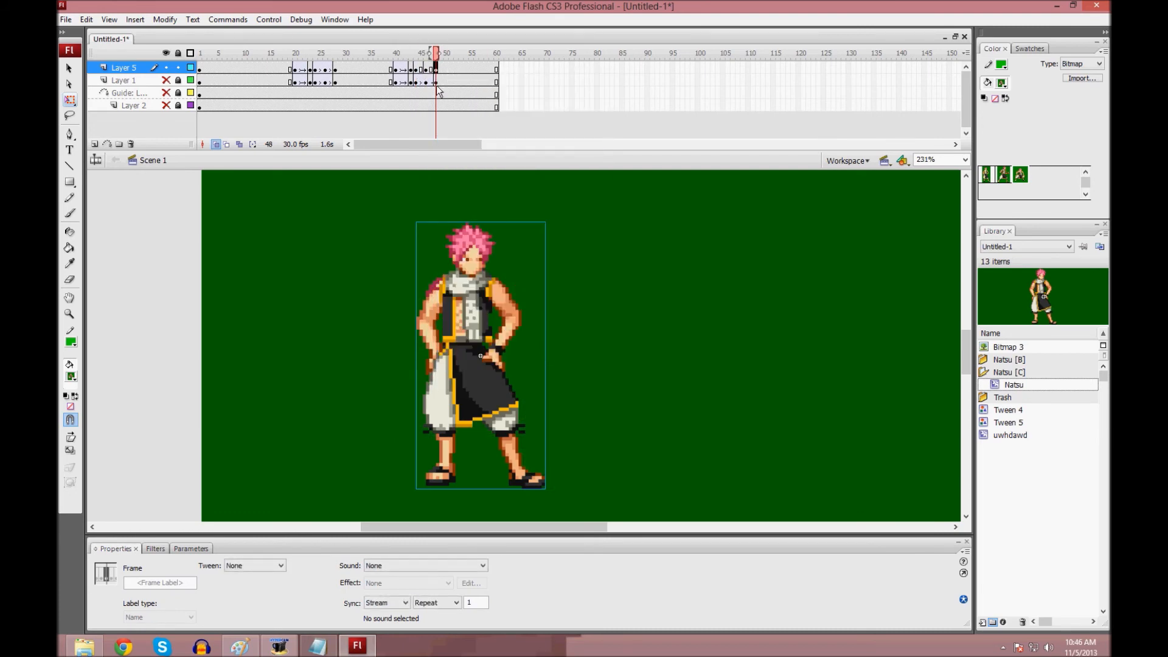
Create motion tweens on Layer 5 between frames 44, 46 and 48, and stretch the standing character at frame 46 to about 190 px tall.
{"action": "left_click", "coordinate": [417, 68]}
{"action": "right_click", "coordinate": [425, 69]}
{"action": "left_click", "coordinate": [468, 73]}
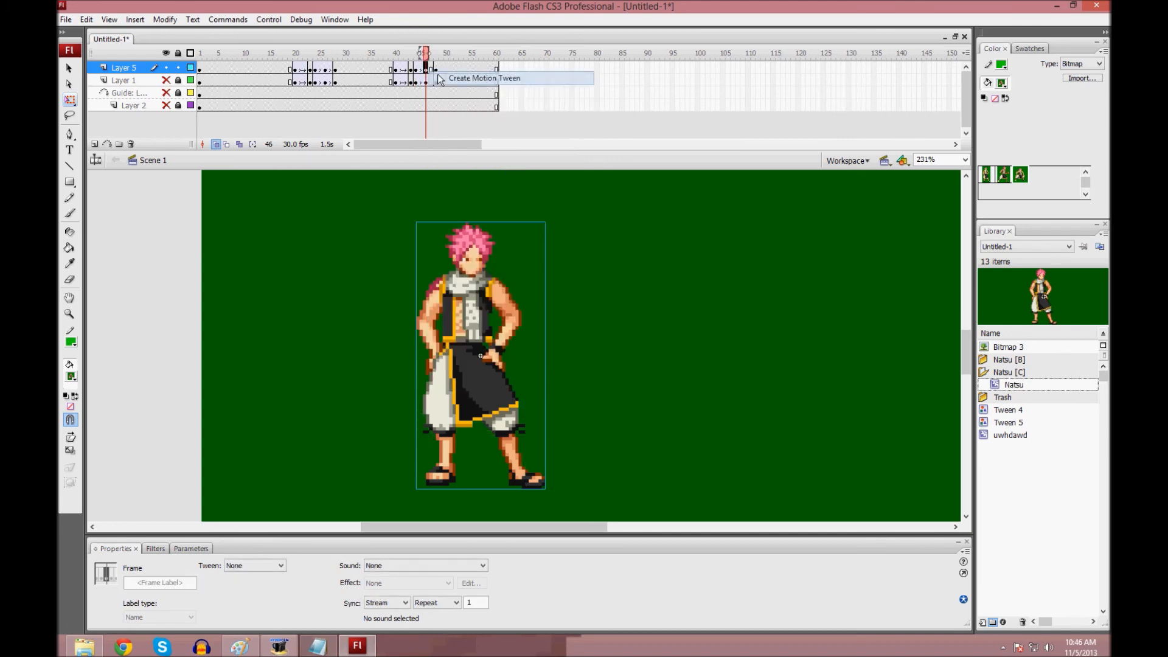
{"action": "left_click", "coordinate": [465, 237]}
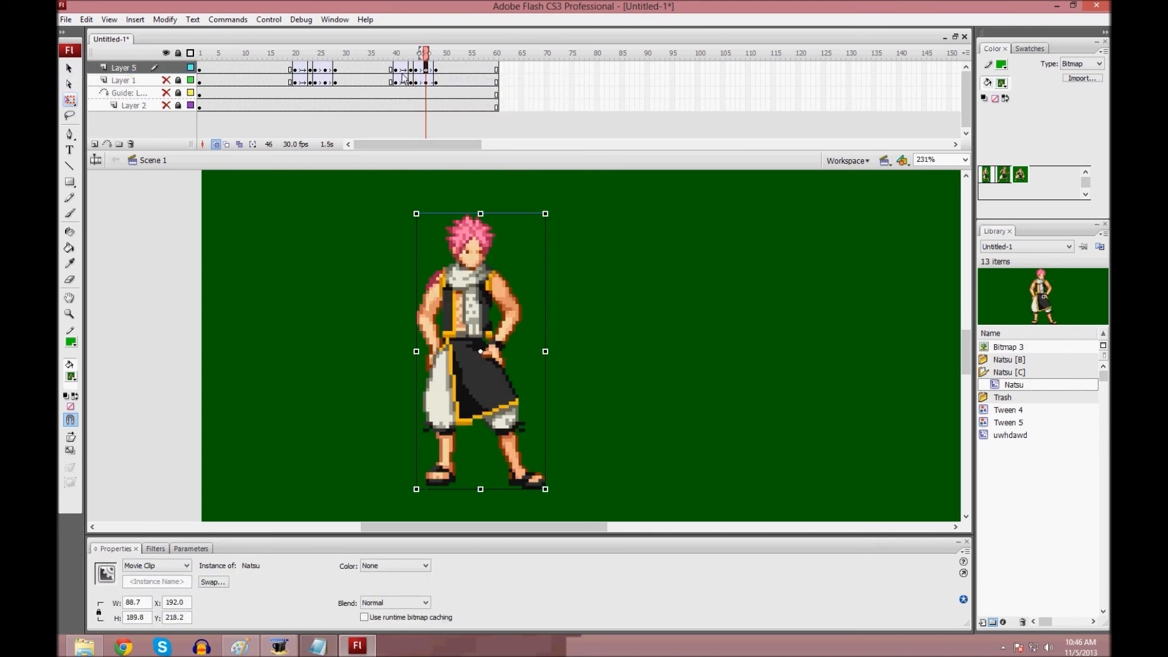
Scrub the playhead through the change back to the standing pose, up to frame 50, to review the animation.
{"action": "left_click", "coordinate": [383, 54]}
{"action": "left_click_drag", "start_coordinate": [383, 54], "coordinate": [449, 91]}
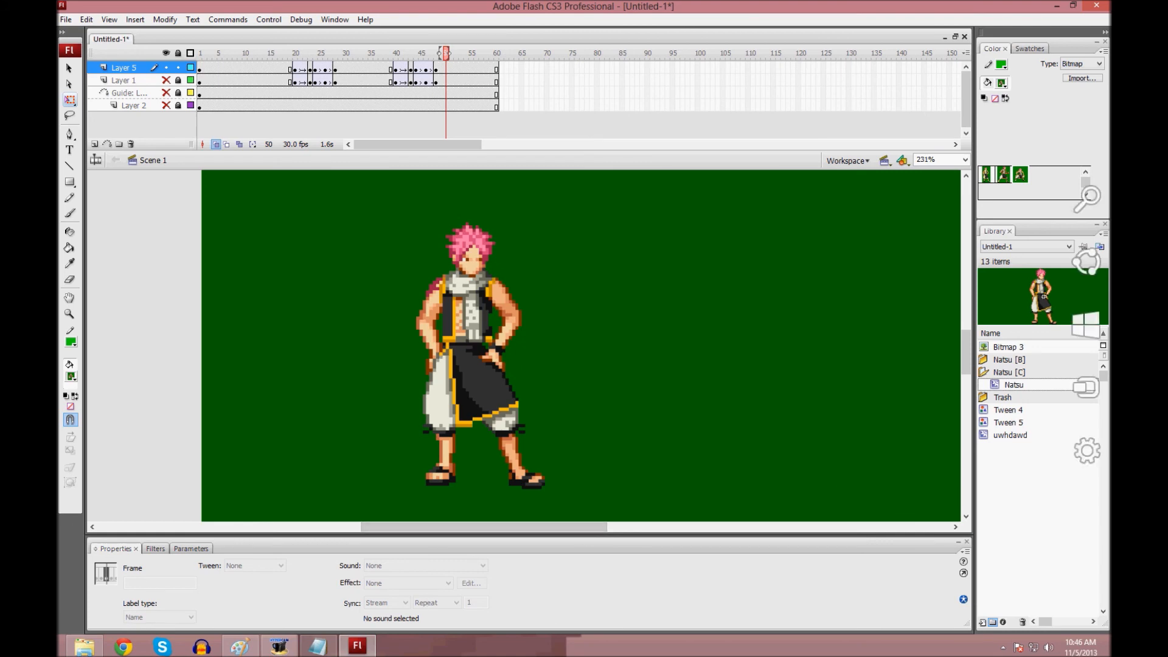
{"action": "left_click", "coordinate": [905, 648]}
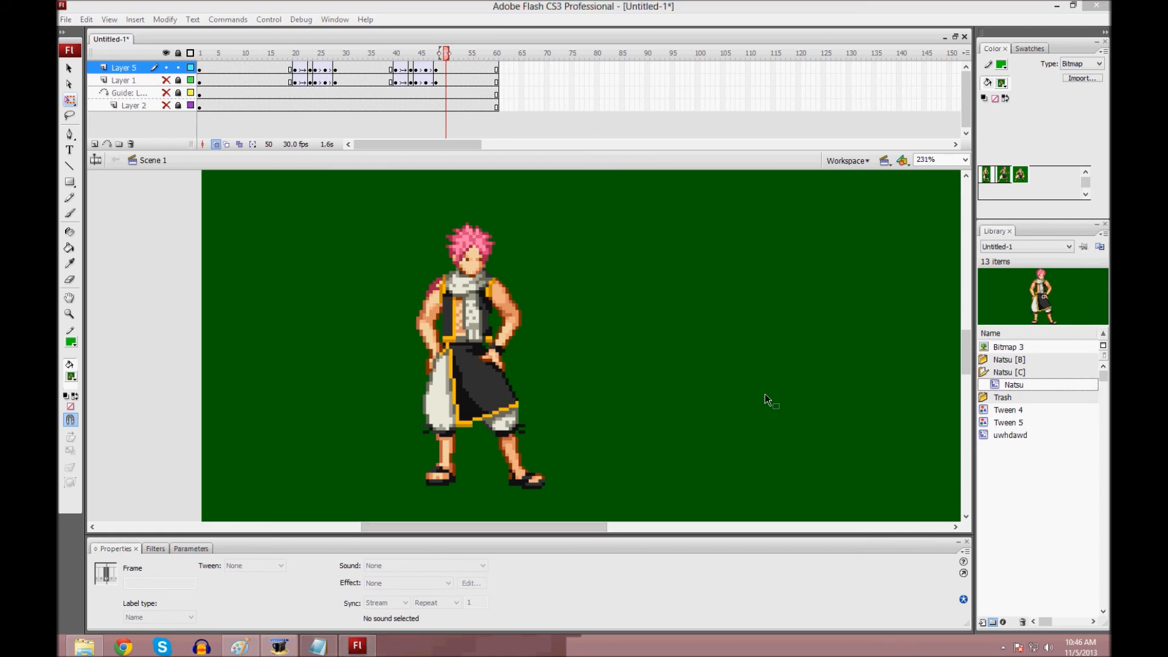